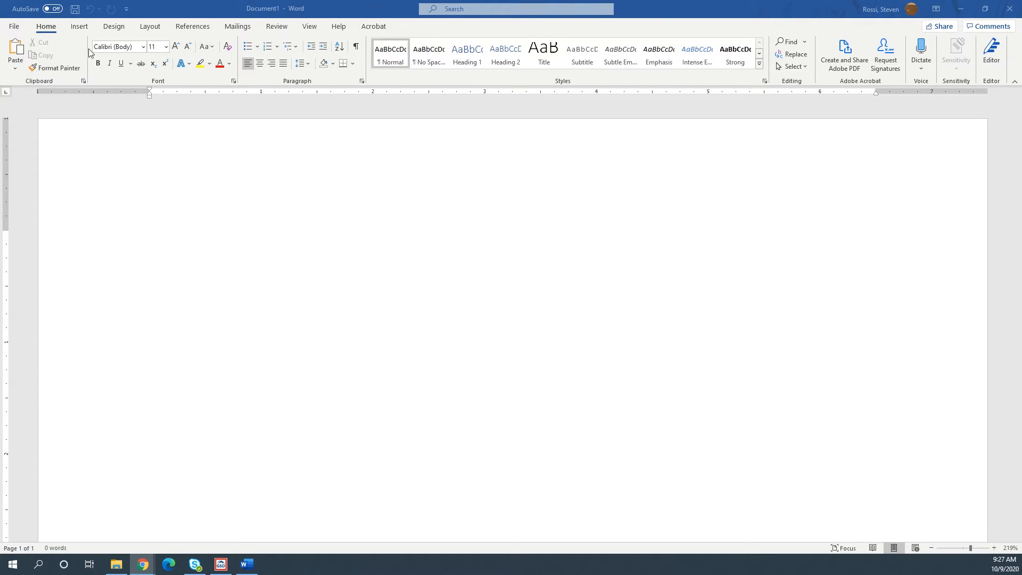
Save the blank document as "My Doc" in the Digital Literacy folder inside Documents
left_click(13, 28)
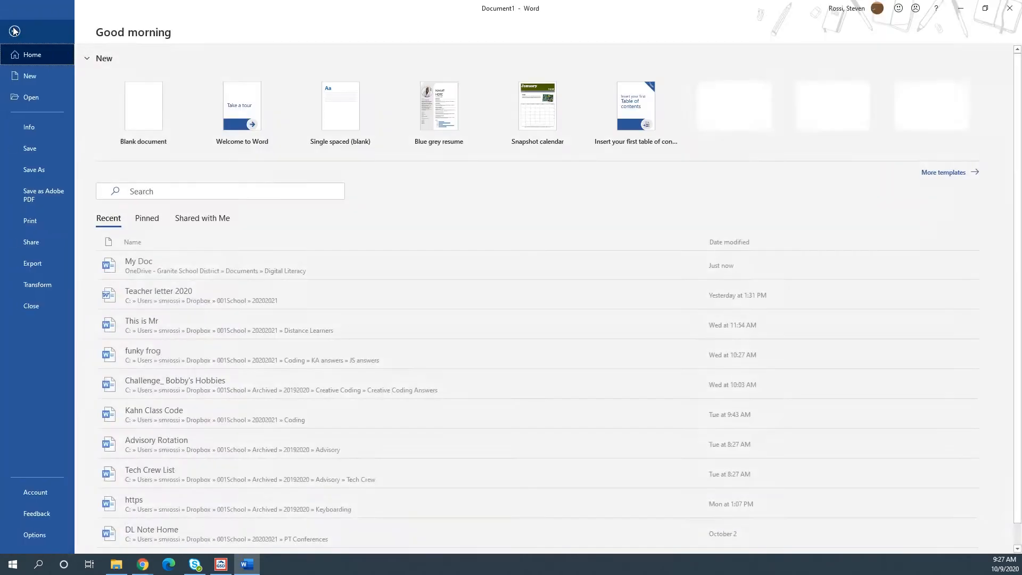
left_click(29, 169)
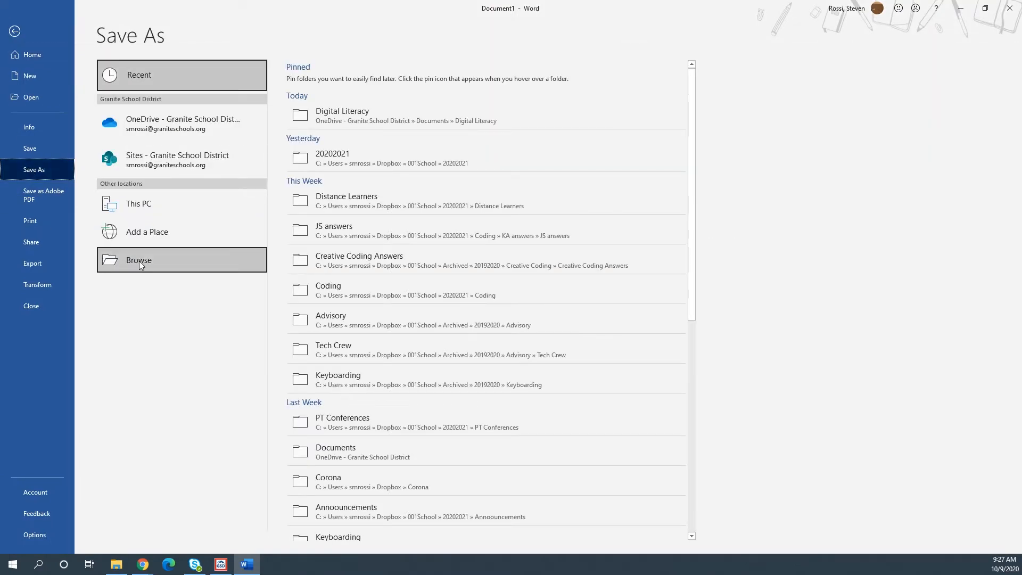
left_click(139, 261)
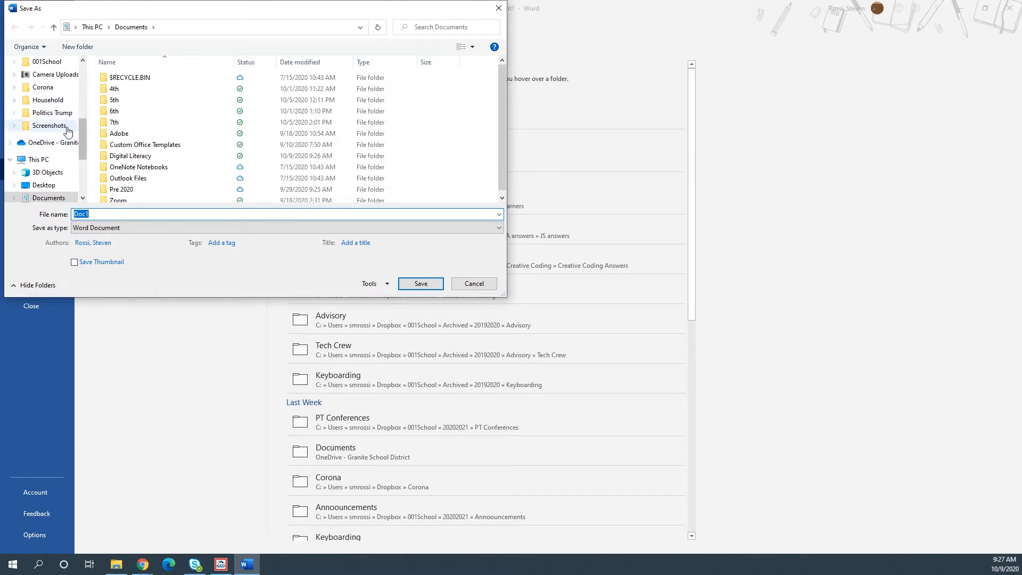
scroll(63, 125, "up", 8)
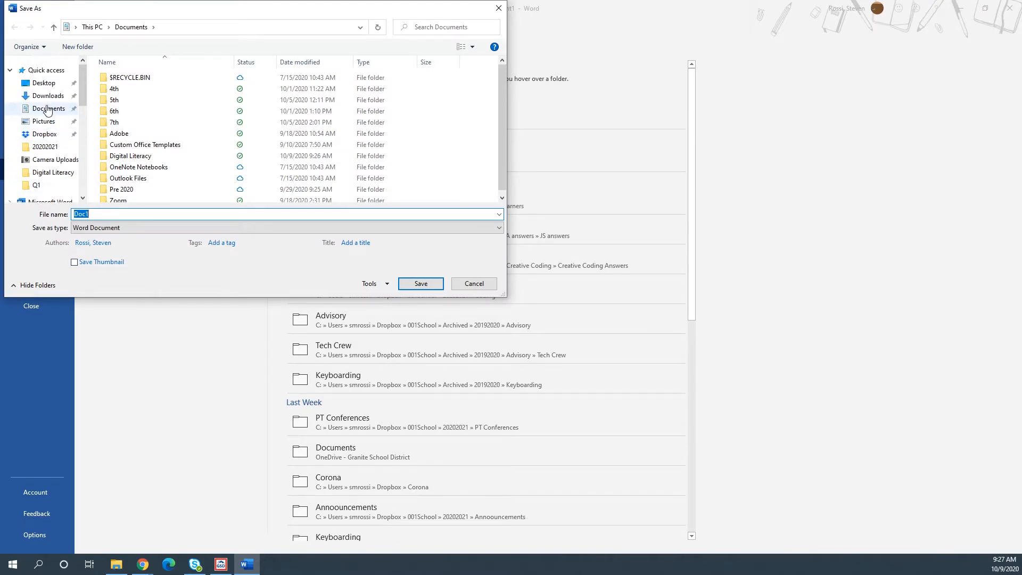
left_click(47, 109)
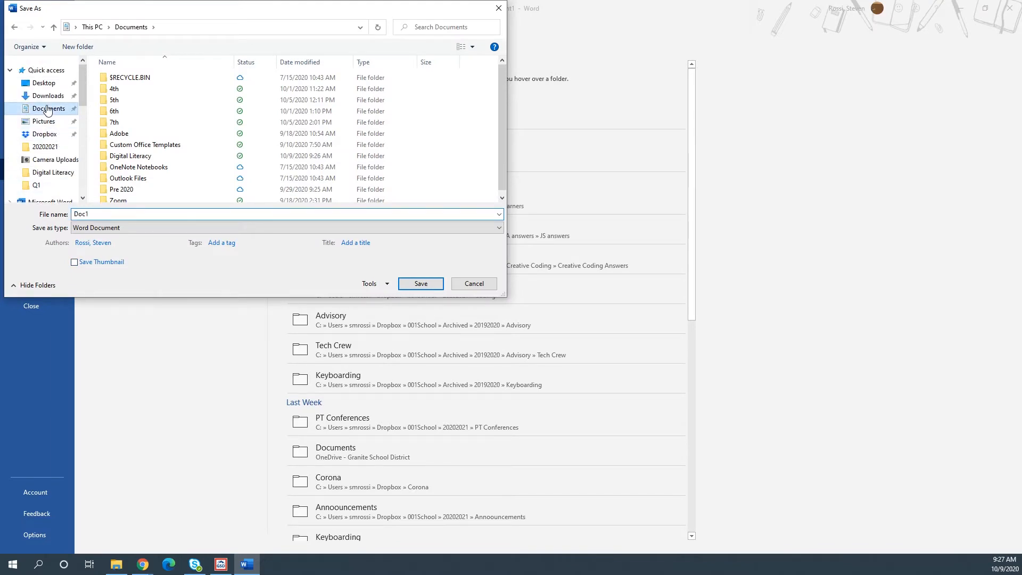
double_click(143, 157)
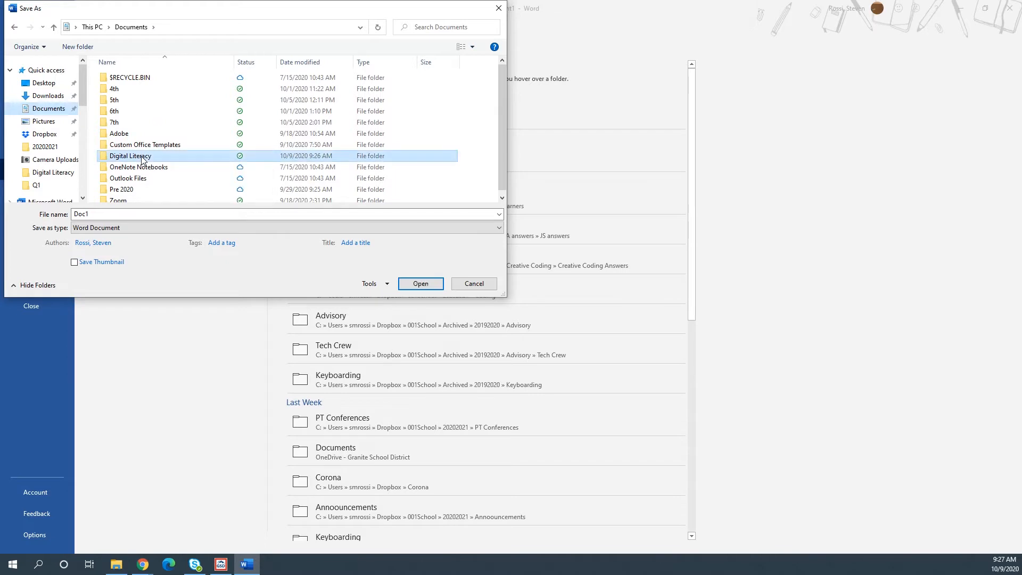
double_click(103, 215)
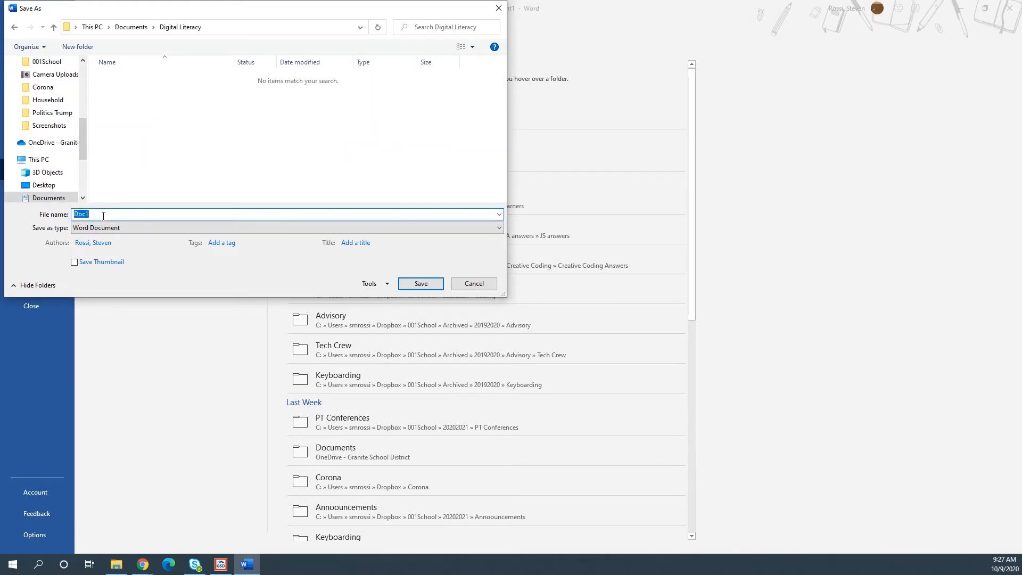
type("My Doc")
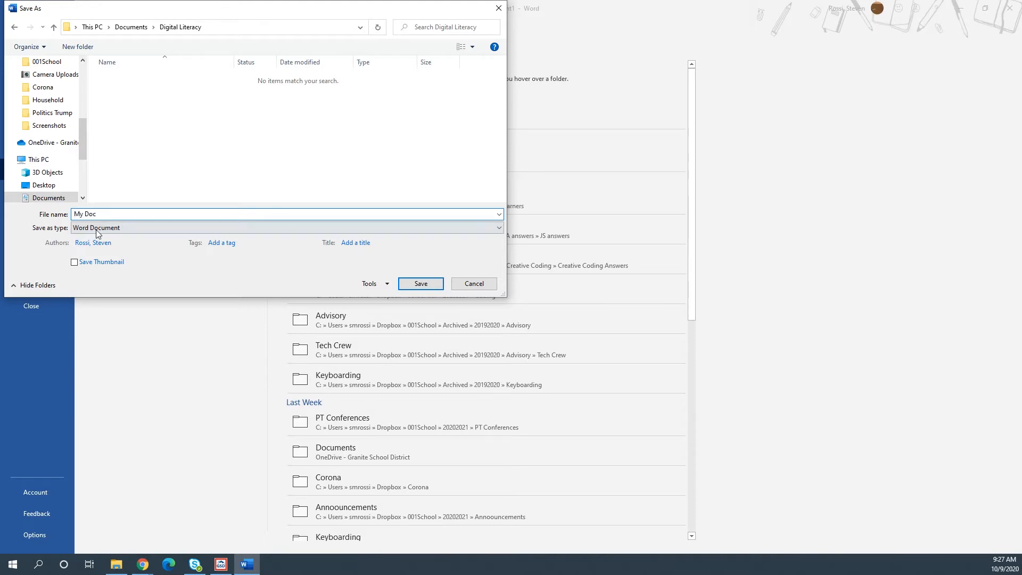
left_click(421, 284)
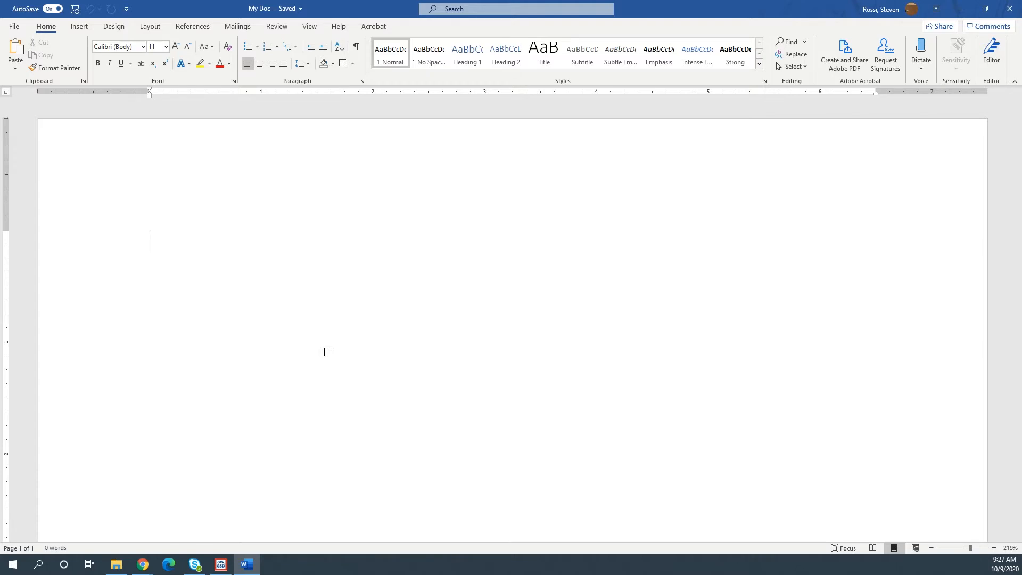
Fill the document with generated sample text using =rand(10,10) and return to the start of the document
type("=rand")
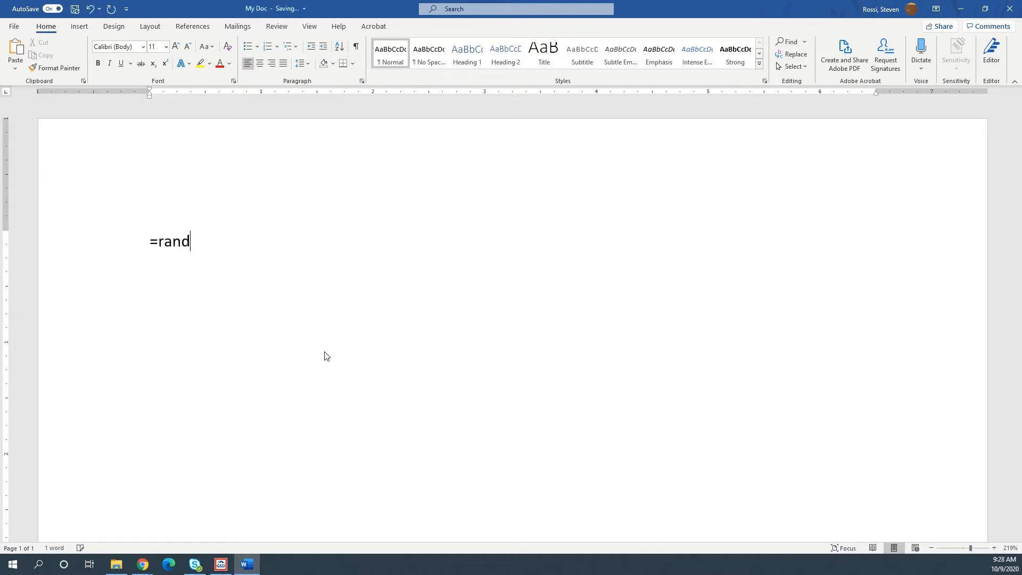
type("(10,10)")
key("Return")
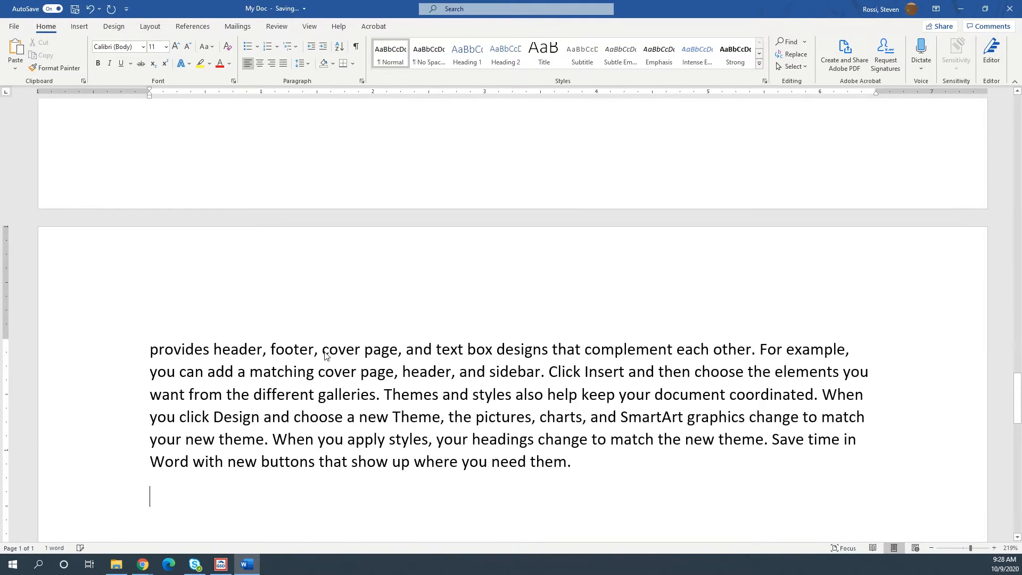
scroll(401, 419, "up", 10)
scroll(401, 419, "up", 20)
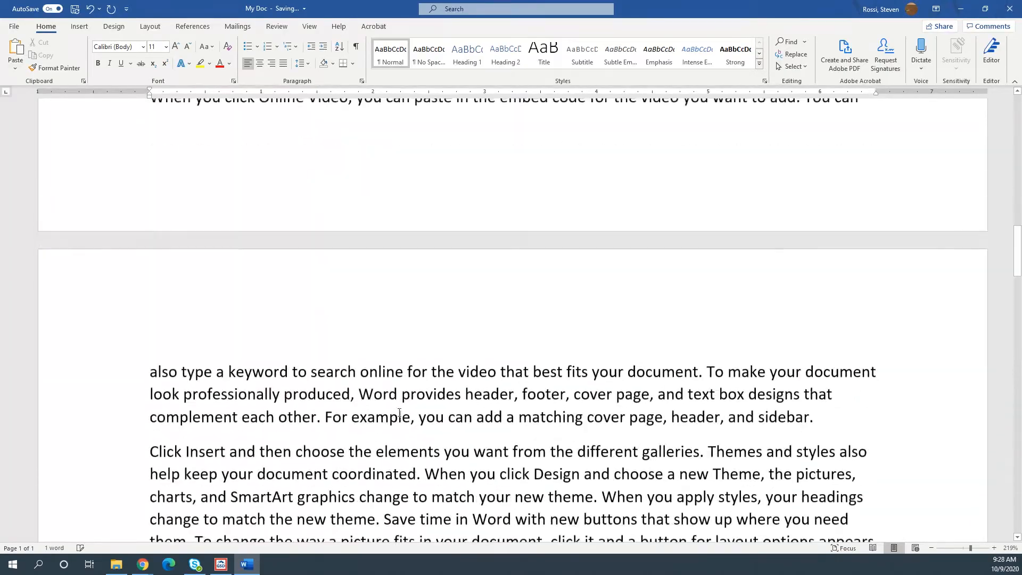
scroll(401, 408, "up", 3)
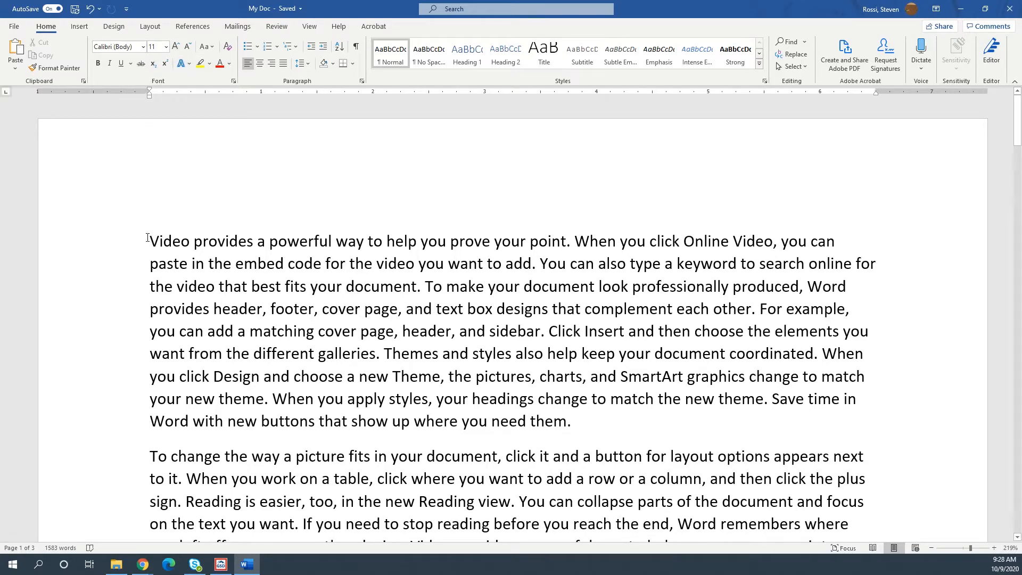
Apply the Bodoni MT Black font to "Video provides a powerful way to help you prove your point" and to the word "that" in the first paragraph
left_click_drag(147, 238, 562, 254)
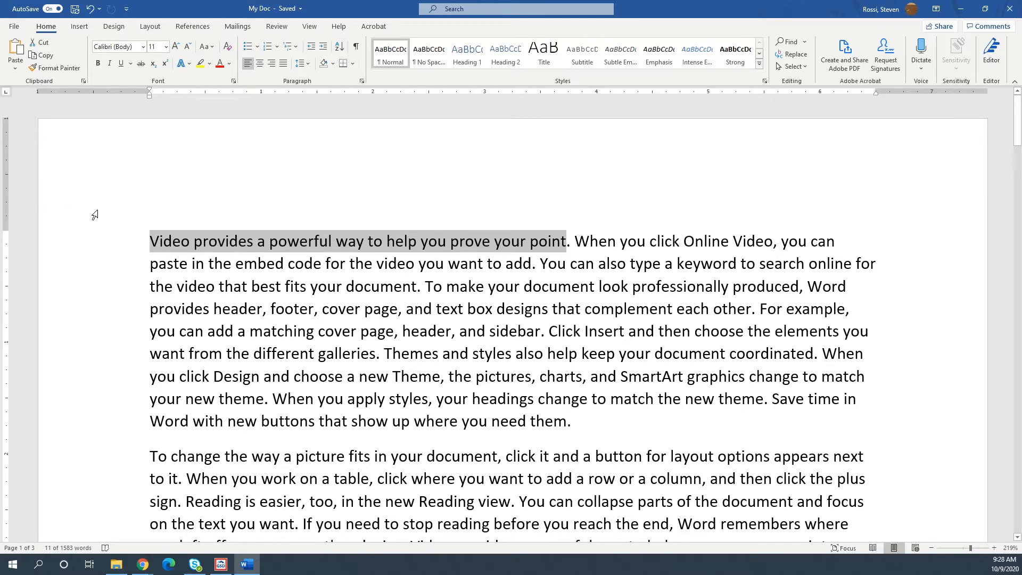
left_click(143, 48)
left_click(133, 128)
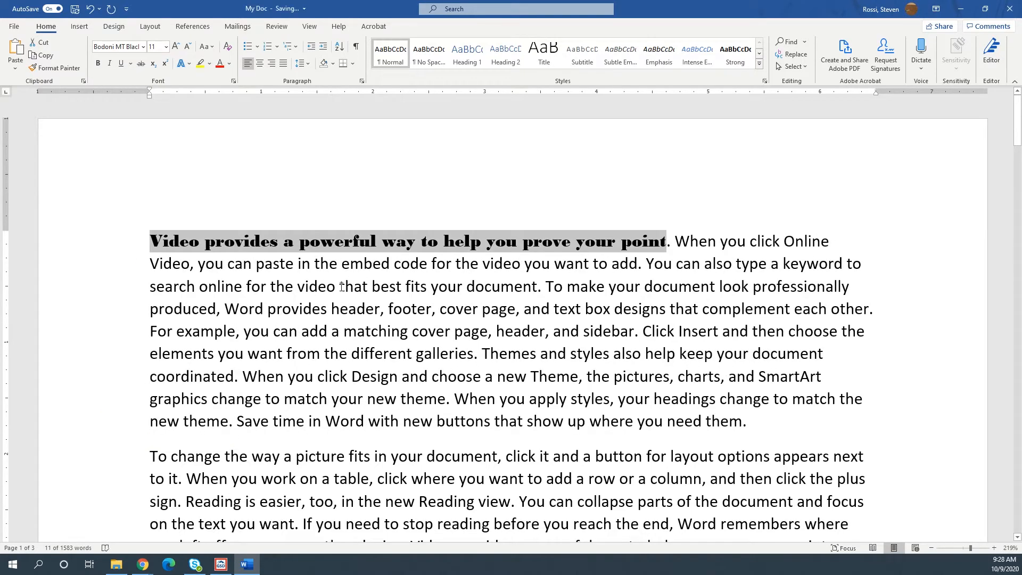
double_click(346, 286)
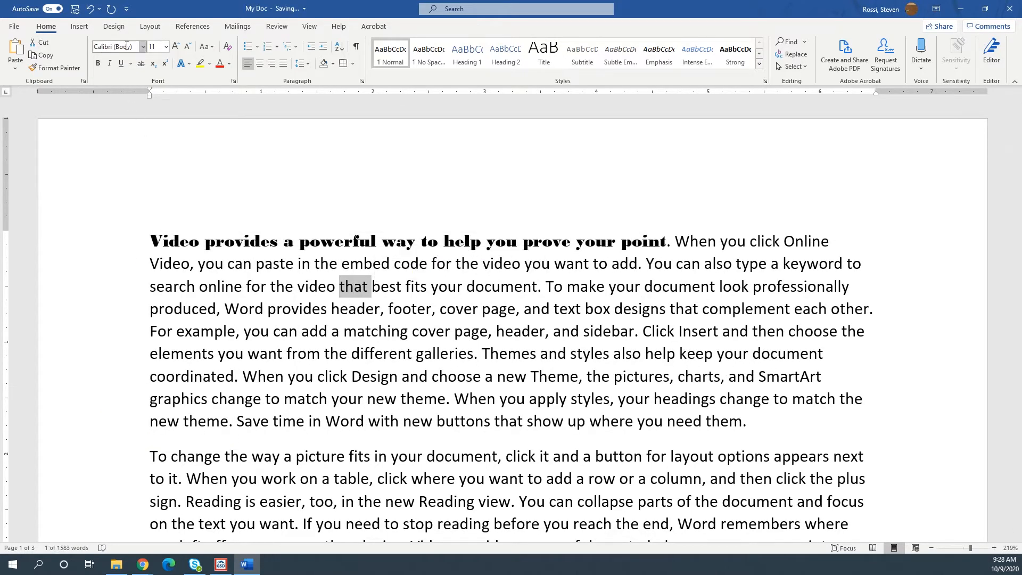
left_click(143, 47)
left_click(127, 123)
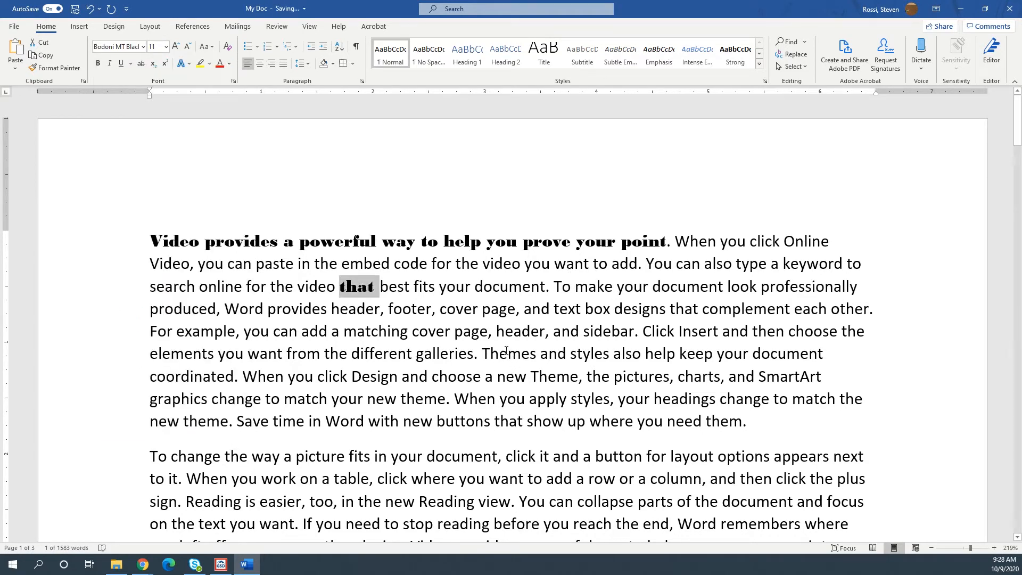
Apply the Algerian font to the letters "hea" of the word "header" in the first paragraph
left_click_drag(498, 335, 522, 336)
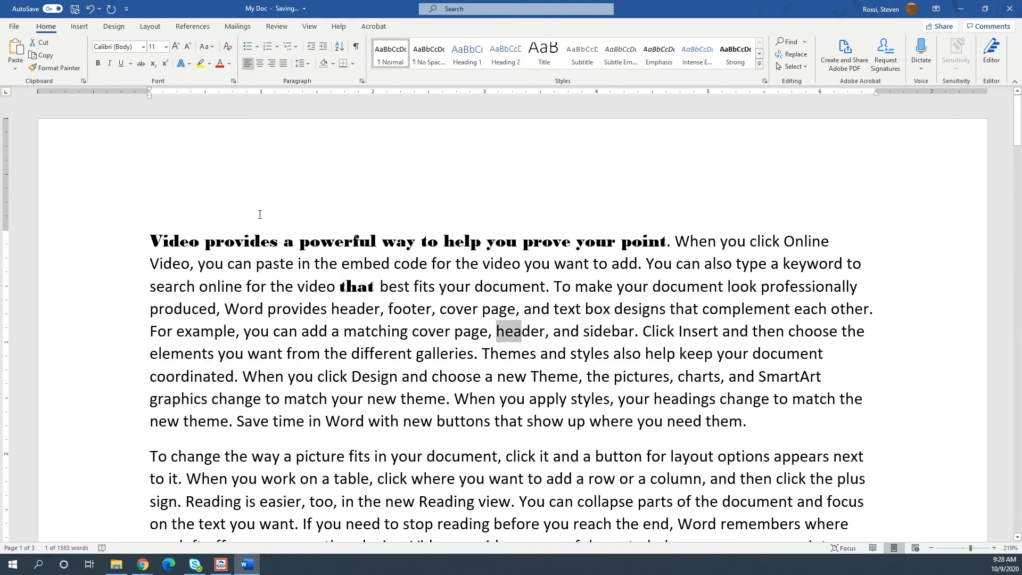
left_click(143, 47)
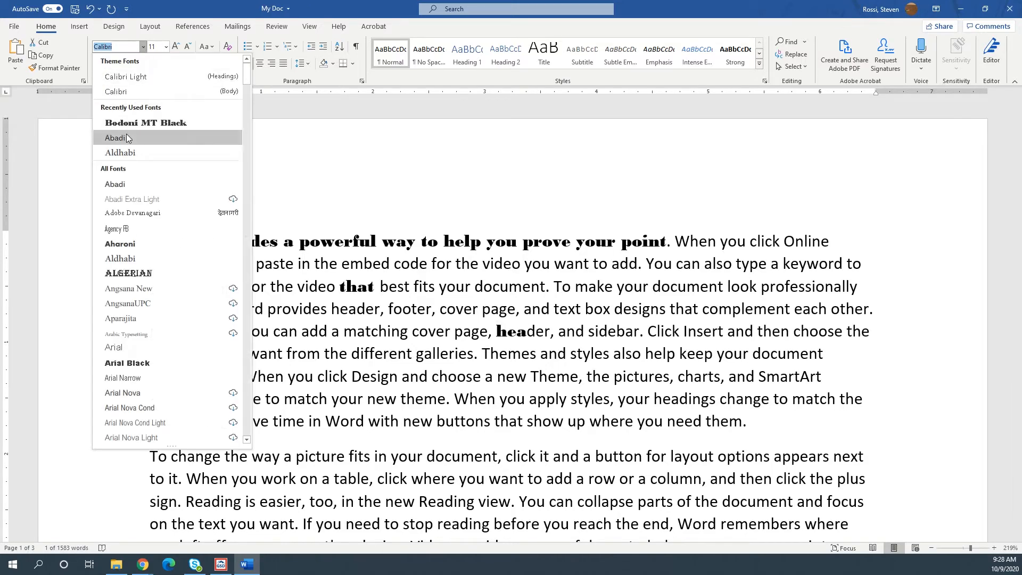
left_click(127, 273)
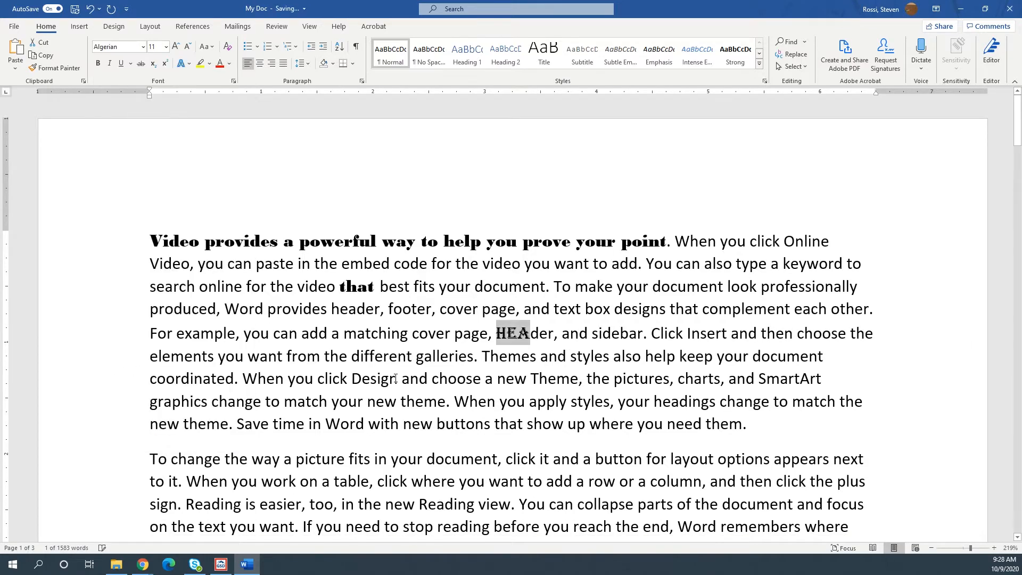
left_click(456, 407)
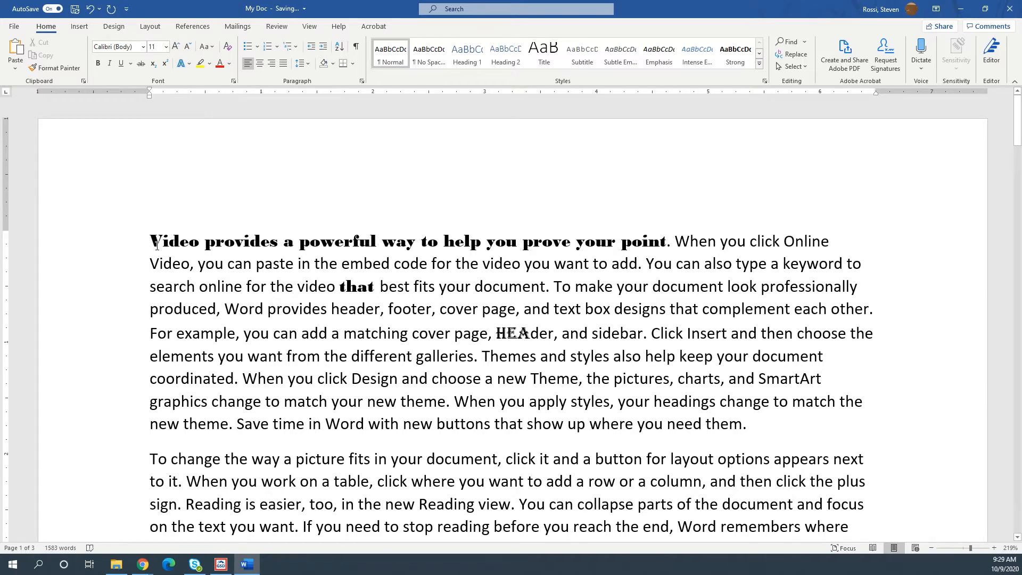
Set "Video, you can paste in the embed code for the video you" to font size 26 and "want to add." to size 8
left_click_drag(147, 265, 554, 265)
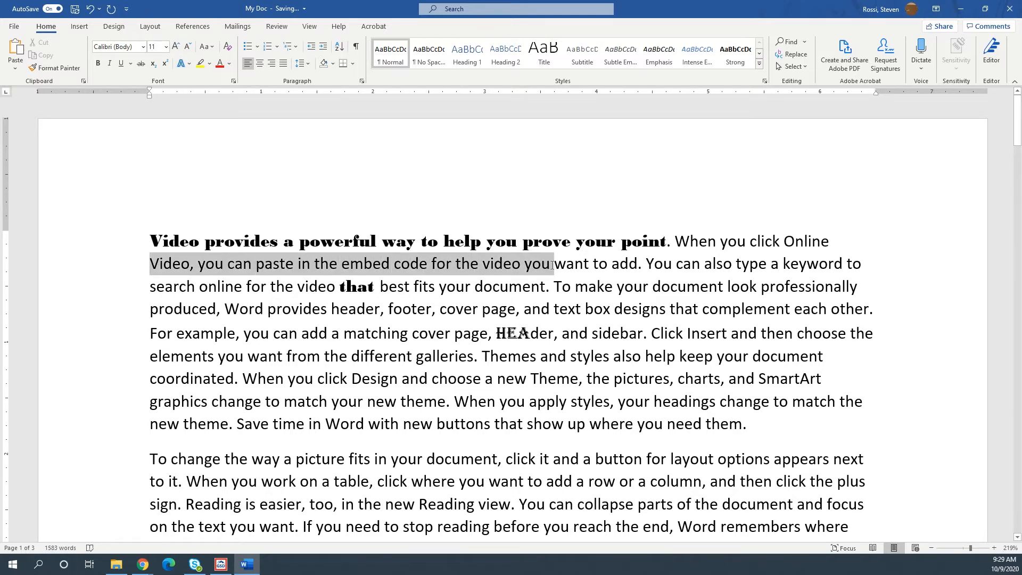
left_click(164, 47)
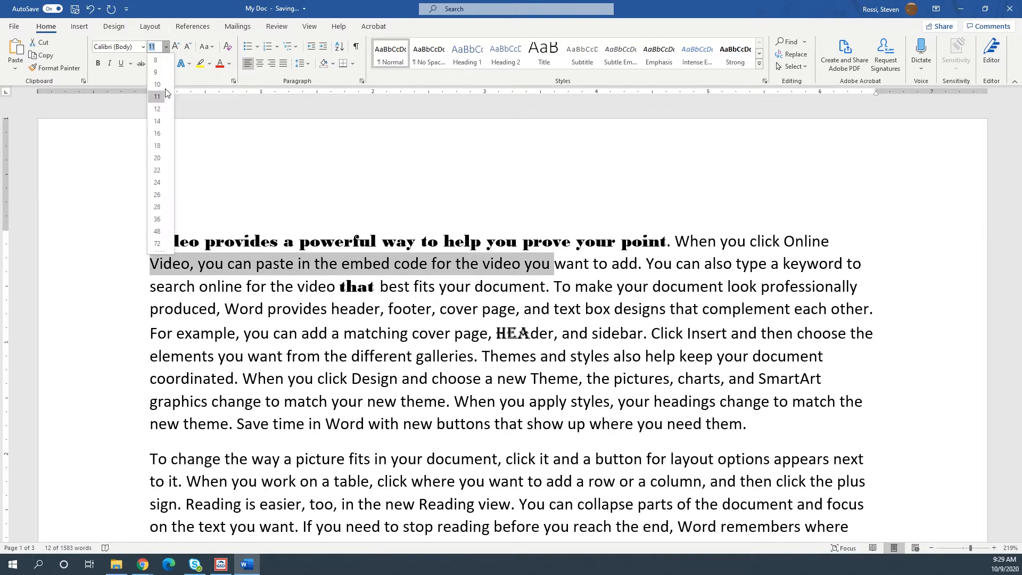
left_click(154, 189)
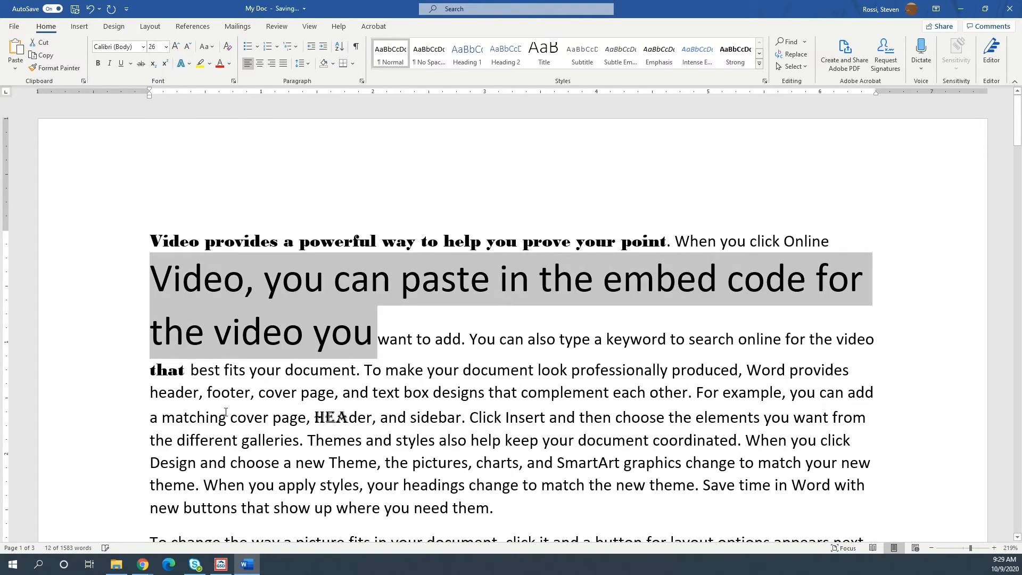
double_click(381, 337)
left_click_drag(446, 341, 468, 343)
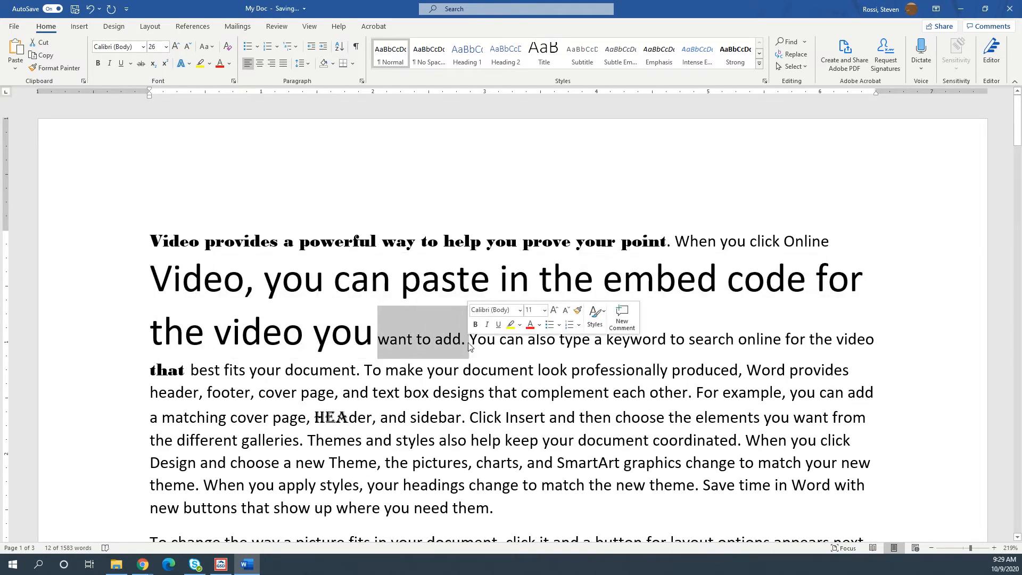
left_click(164, 47)
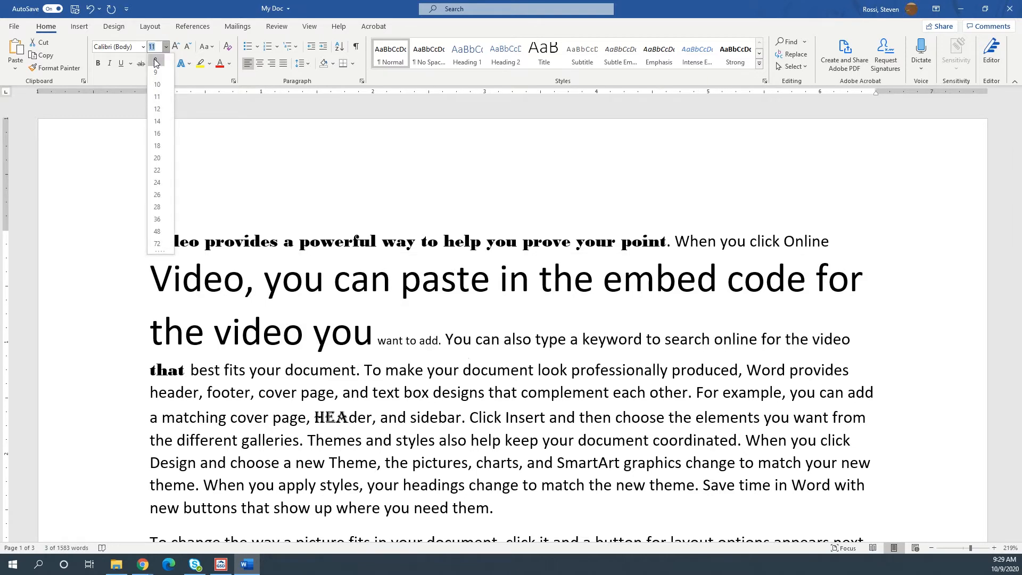
left_click(156, 60)
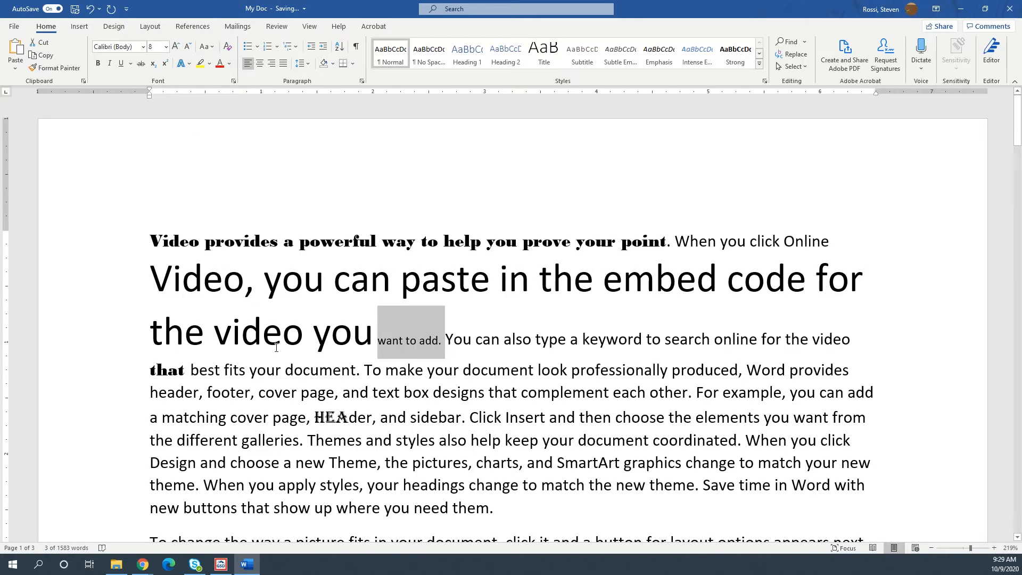
Enlarge the phrase "Click Insert and then choose" in the first paragraph stepwise to font size 24
left_click_drag(471, 418, 670, 417)
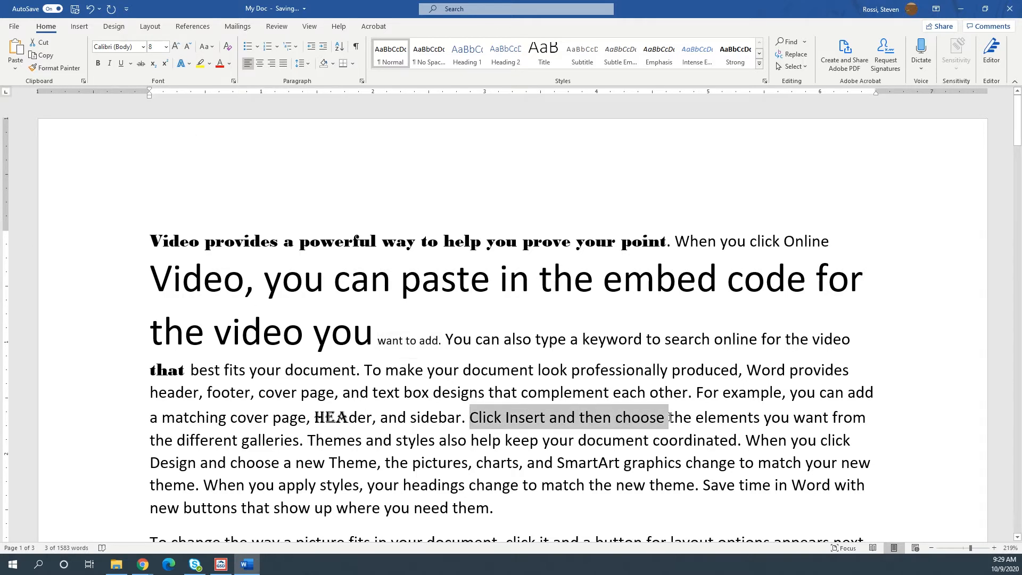
left_click(176, 47)
left_click(175, 47)
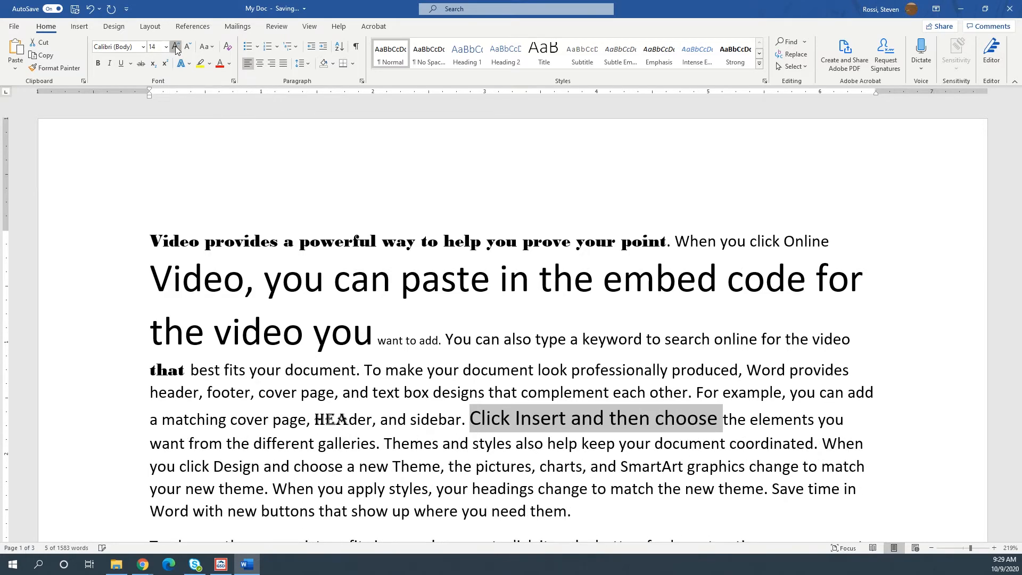
left_click(176, 47)
left_click(175, 46)
left_click(176, 47)
left_click(176, 47)
left_click(175, 46)
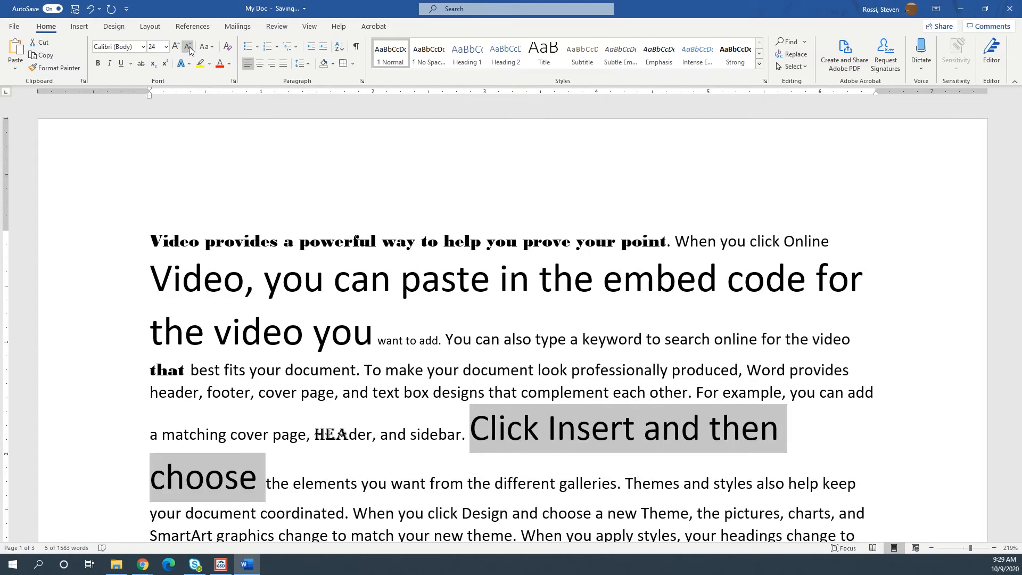
Shrink the phrase "Click Insert and then choose" in the first paragraph stepwise down to font size 1
left_click(188, 46)
left_click(188, 47)
left_click(189, 46)
left_click(189, 46)
left_click(188, 46)
left_click(189, 47)
left_click(188, 46)
left_click(188, 46)
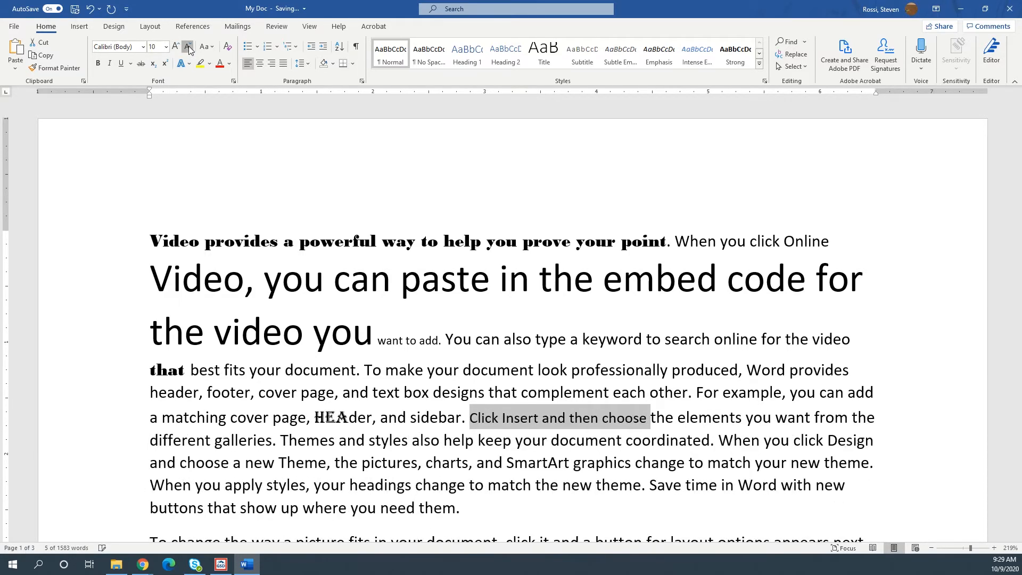
left_click(188, 46)
left_click(188, 46)
left_click(188, 47)
left_click(188, 46)
left_click(188, 47)
left_click(188, 47)
left_click(189, 46)
left_click(188, 46)
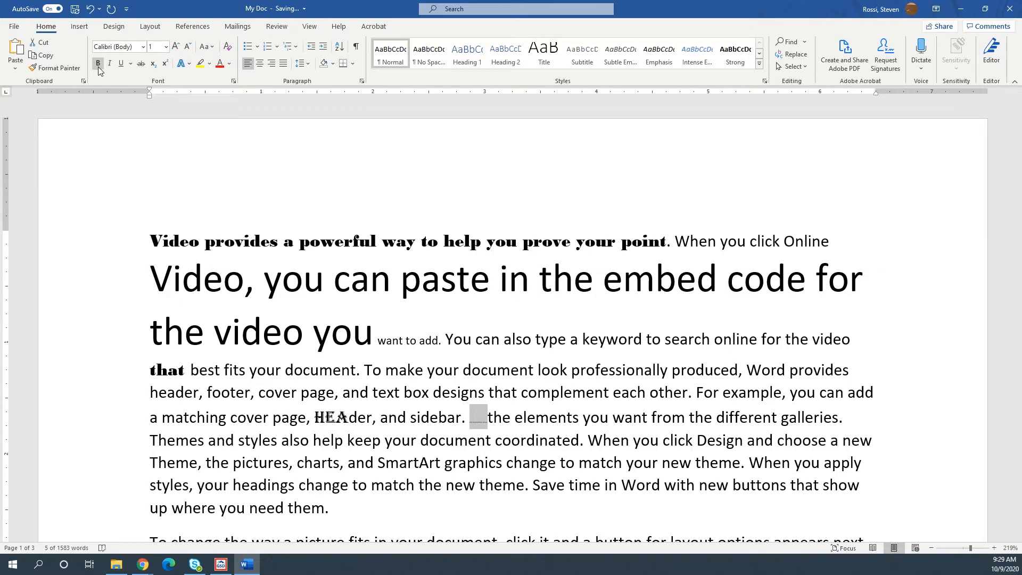
Make the words "Click Insert" at the start of the third paragraph bold
scroll(197, 285, "down", 8)
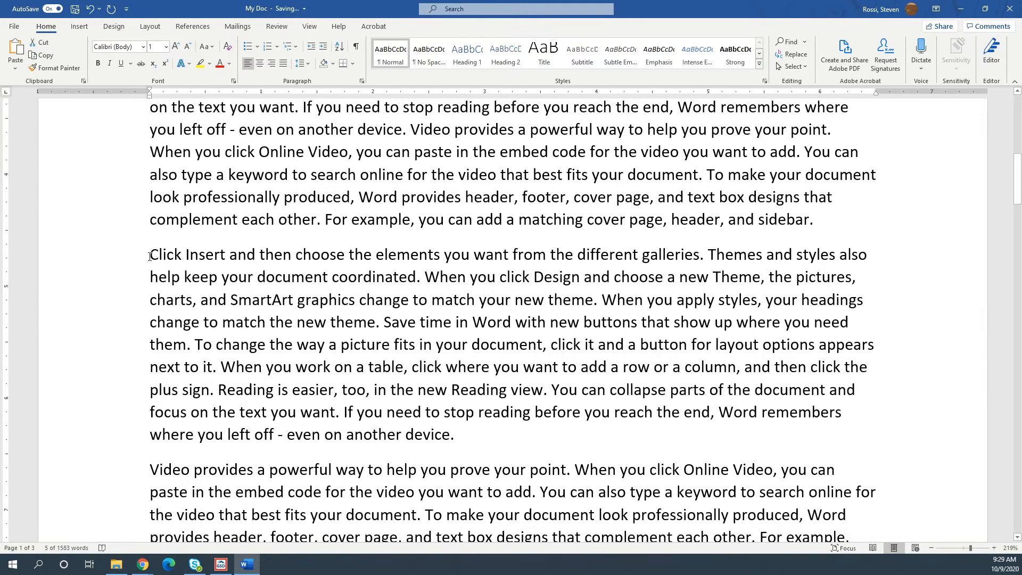
left_click_drag(150, 256, 229, 256)
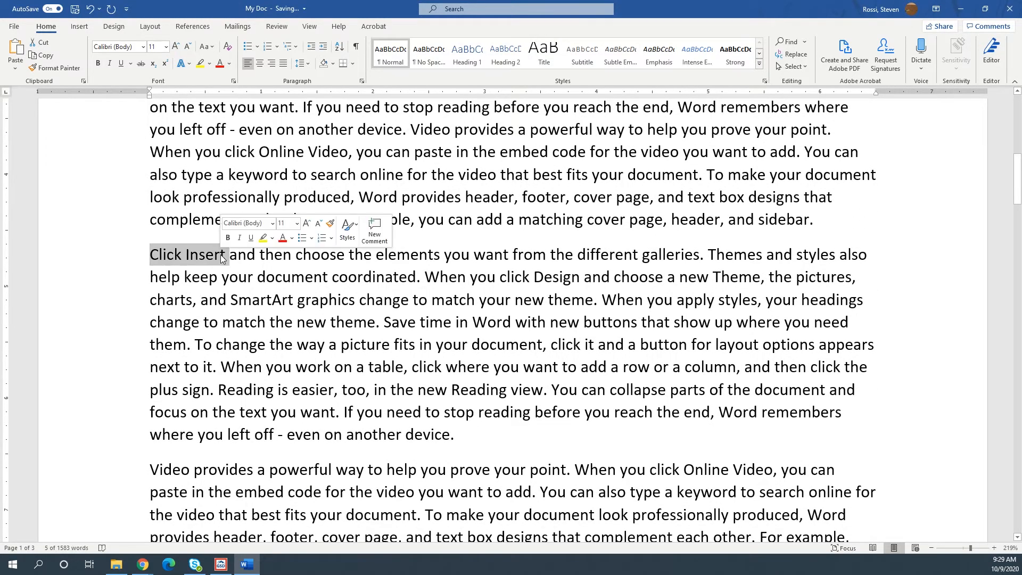
left_click(97, 64)
Italicize "and then" and underline "choose the elements" in the opening sentence of the third paragraph
left_click_drag(233, 256, 297, 256)
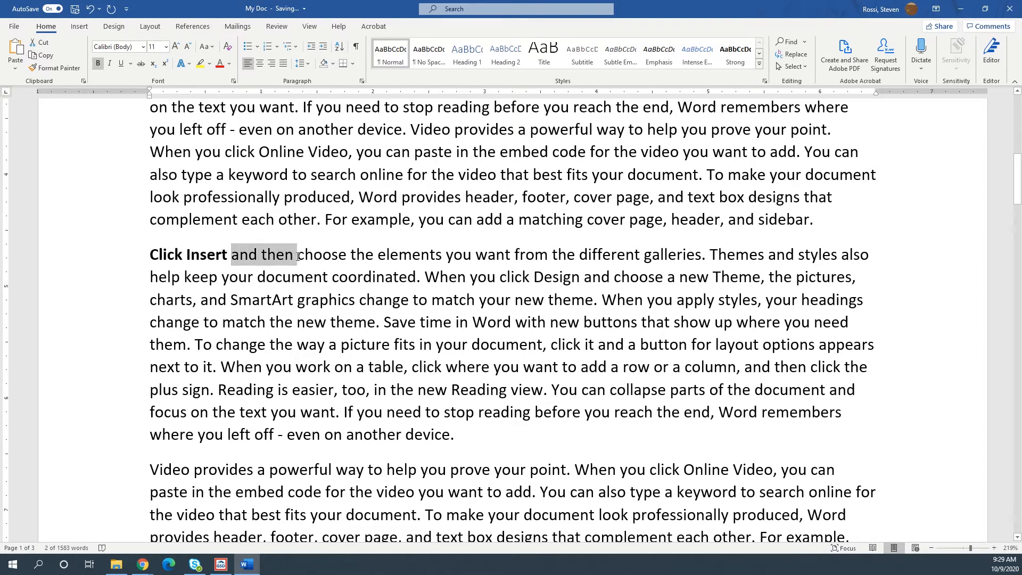
left_click(109, 63)
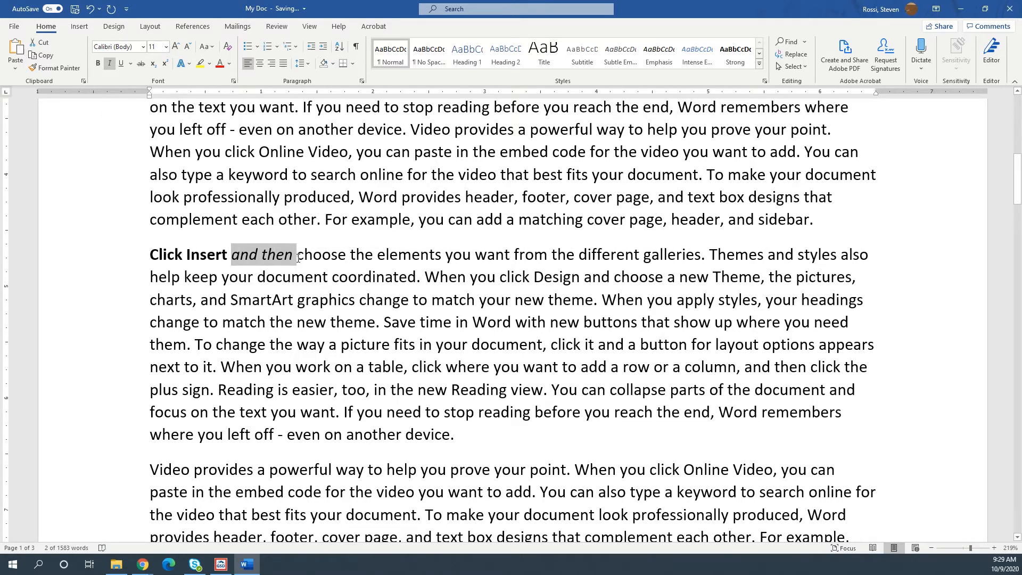
left_click_drag(299, 257, 434, 261)
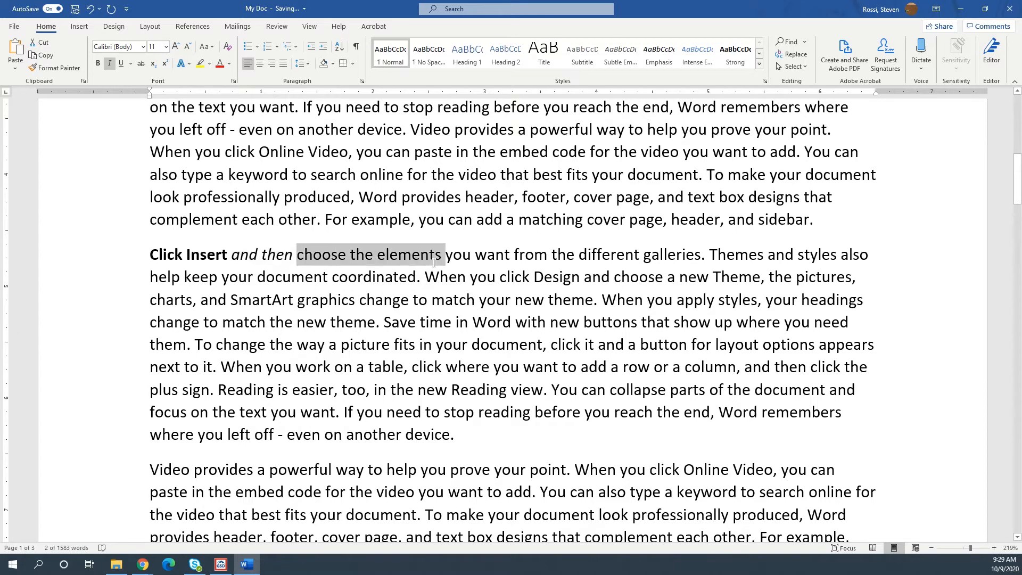
left_click(121, 64)
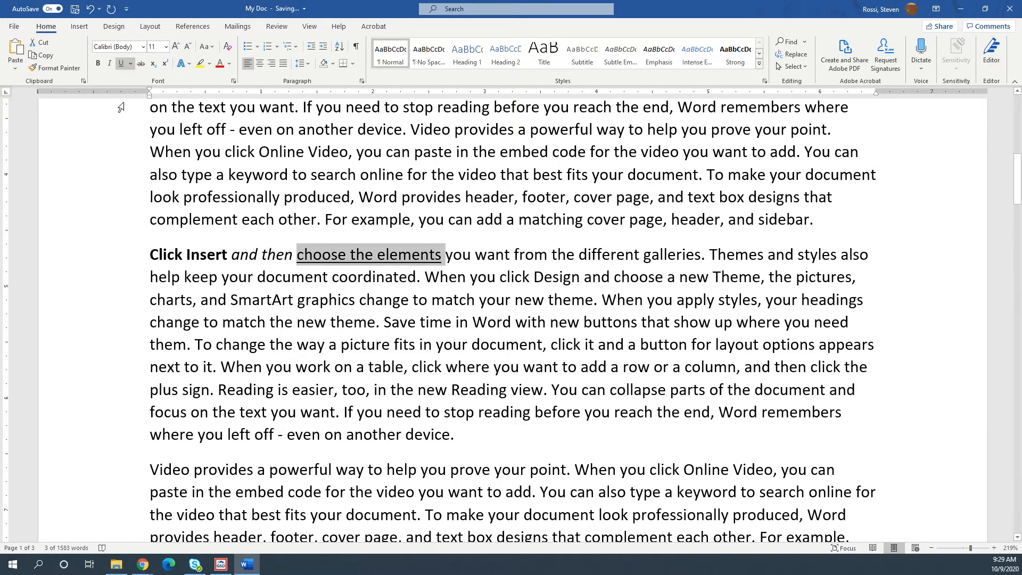
Apply a double underline to "you want from" and a wavy underline to "help keep" in the third paragraph
left_click_drag(448, 257, 552, 257)
left_click(130, 63)
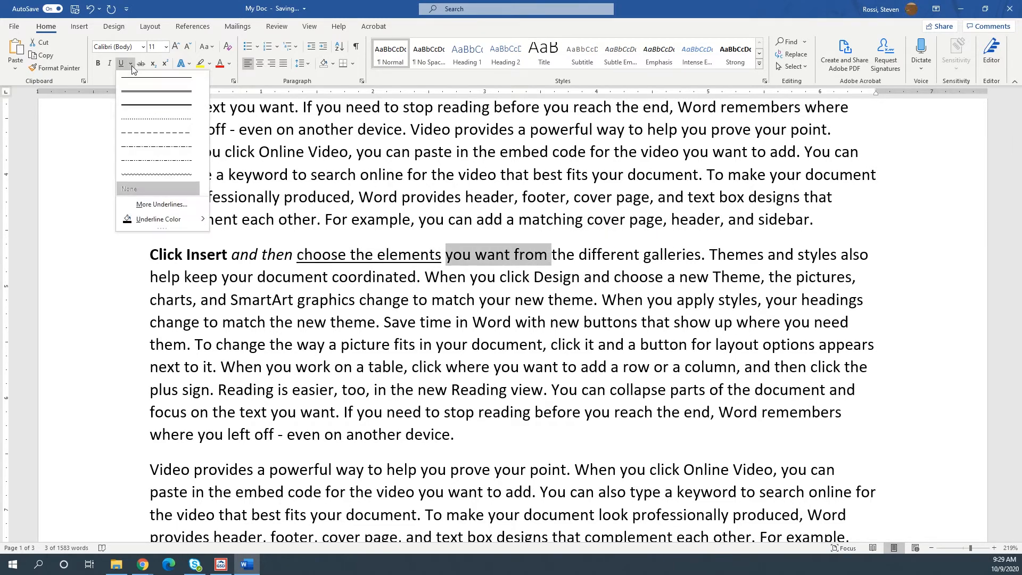
left_click(131, 94)
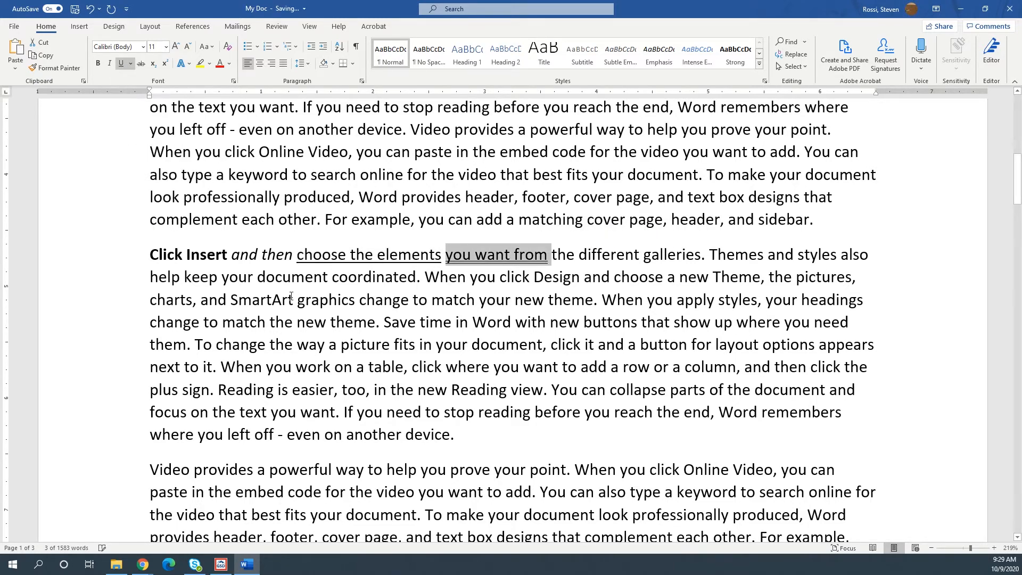
left_click_drag(150, 277, 222, 277)
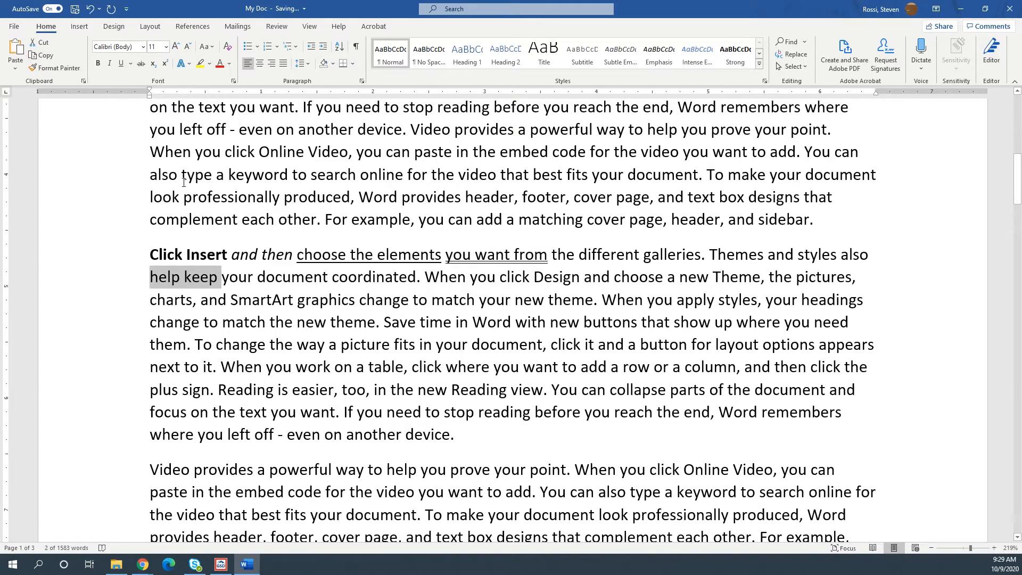
left_click(131, 64)
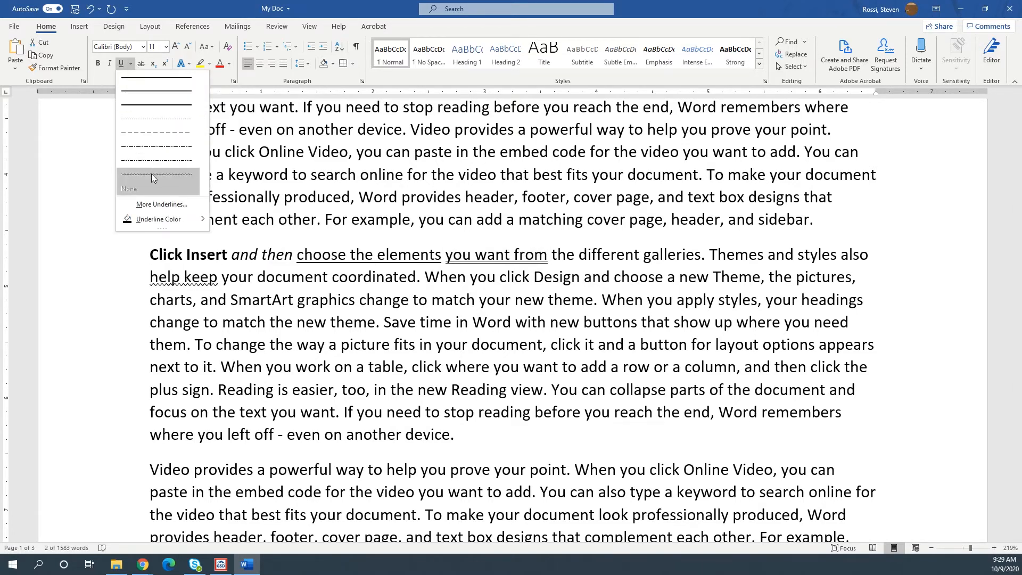
left_click(151, 176)
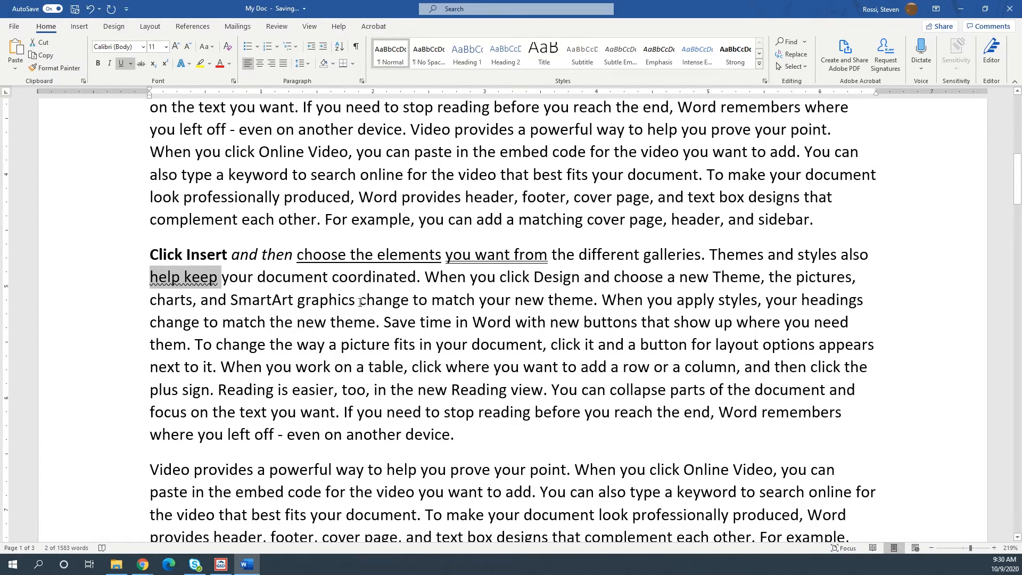
Strike through the word "change" after "SmartArt graphics" in the third paragraph
left_click_drag(360, 302, 409, 308)
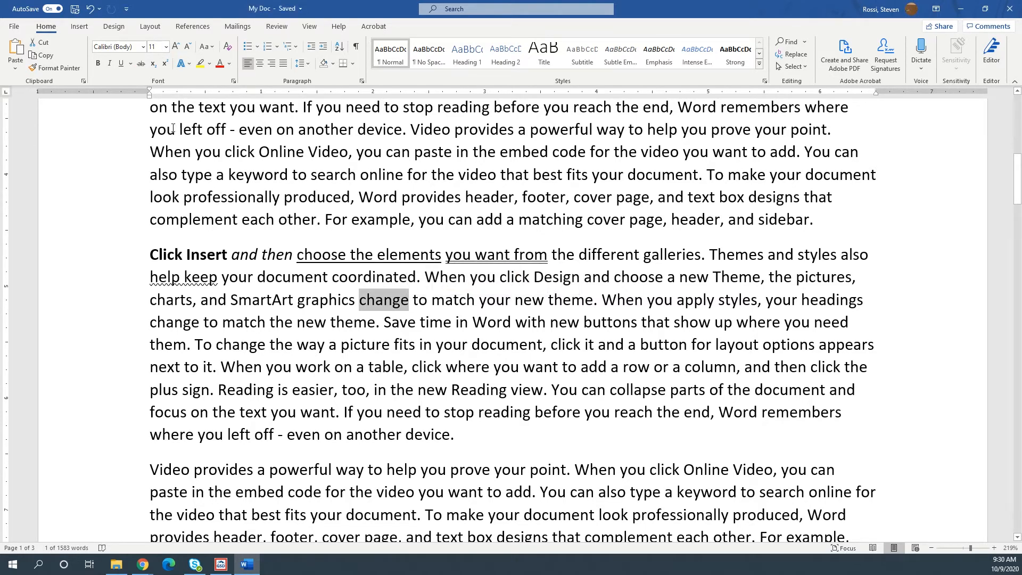
left_click(141, 64)
left_click(329, 345)
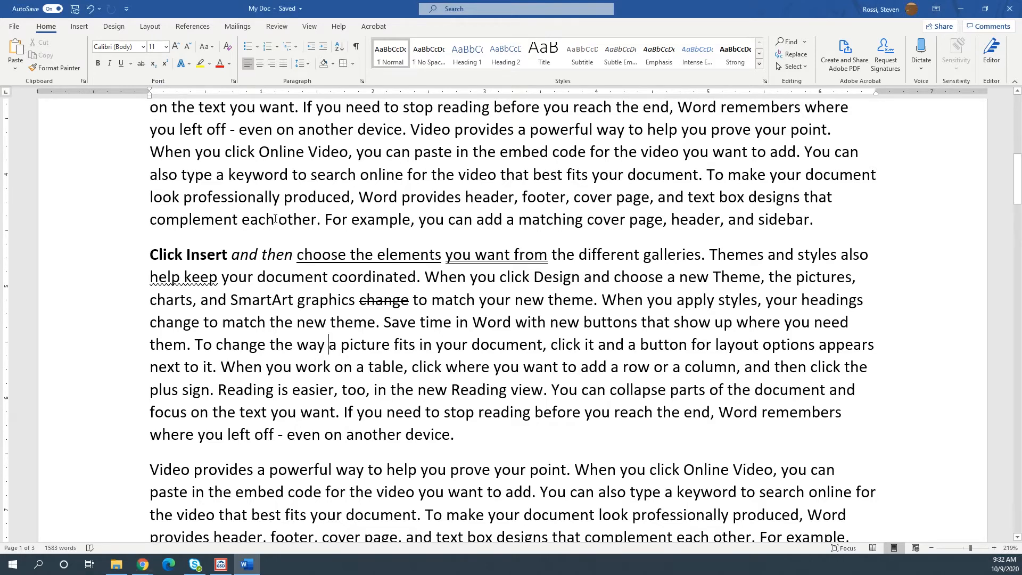
Insert a 2 directly after "each" in "complement each other" above the third paragraph and format it as subscript
type("2")
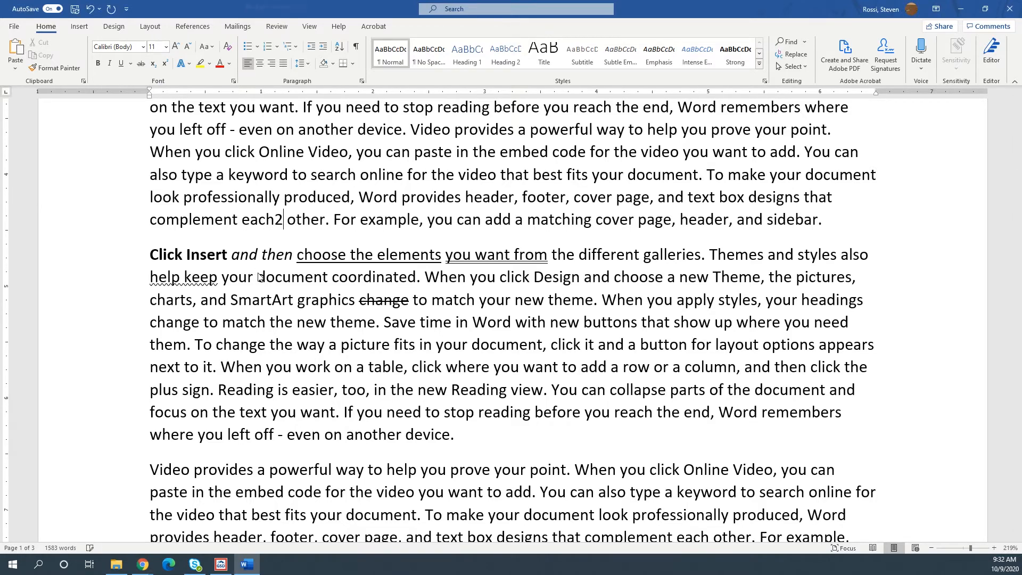
left_click_drag(284, 218, 274, 218)
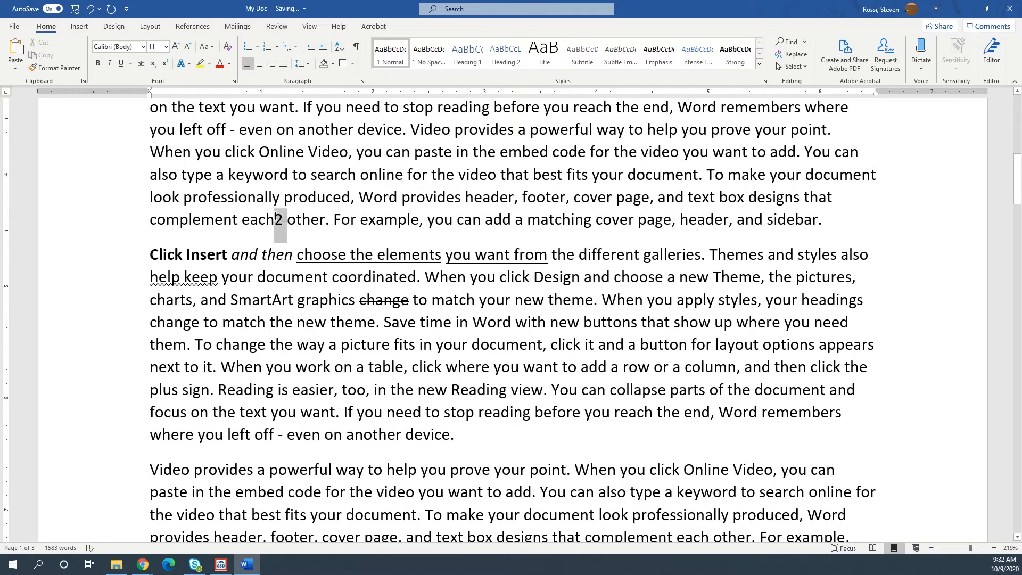
left_click(152, 65)
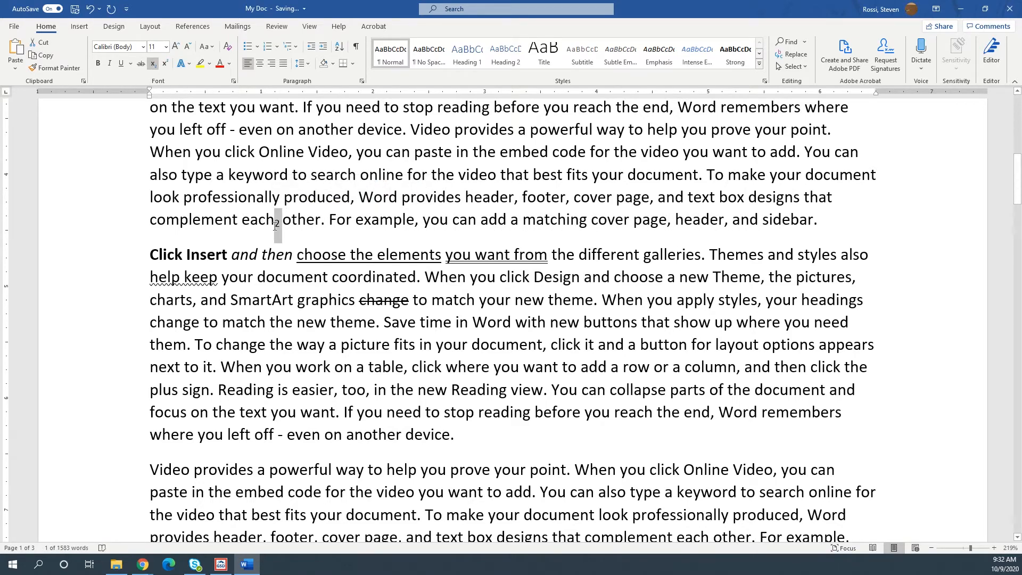
Add "x2" after "other" in the same sentence and format its 2 as superscript
left_click(321, 224)
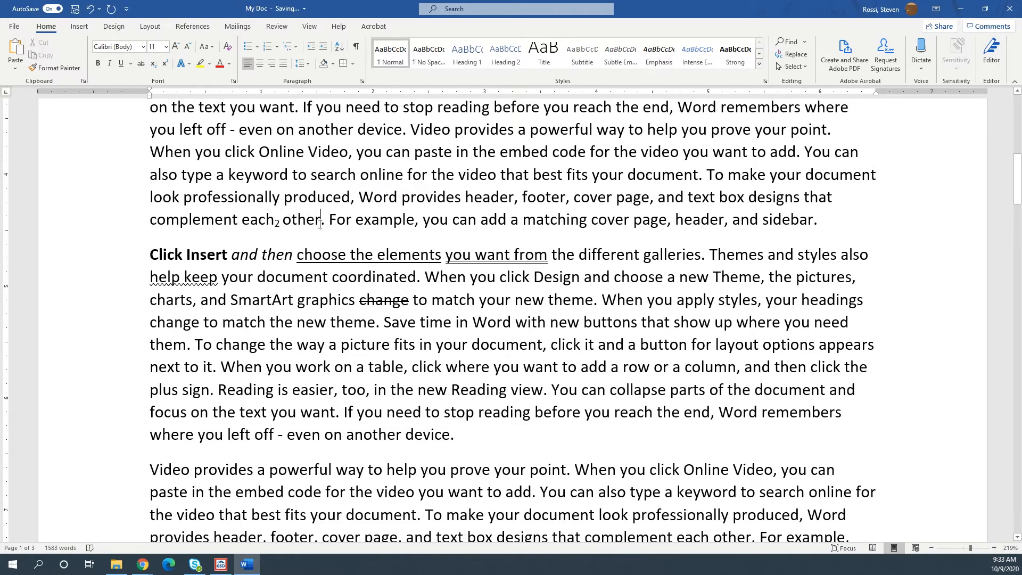
type("x2")
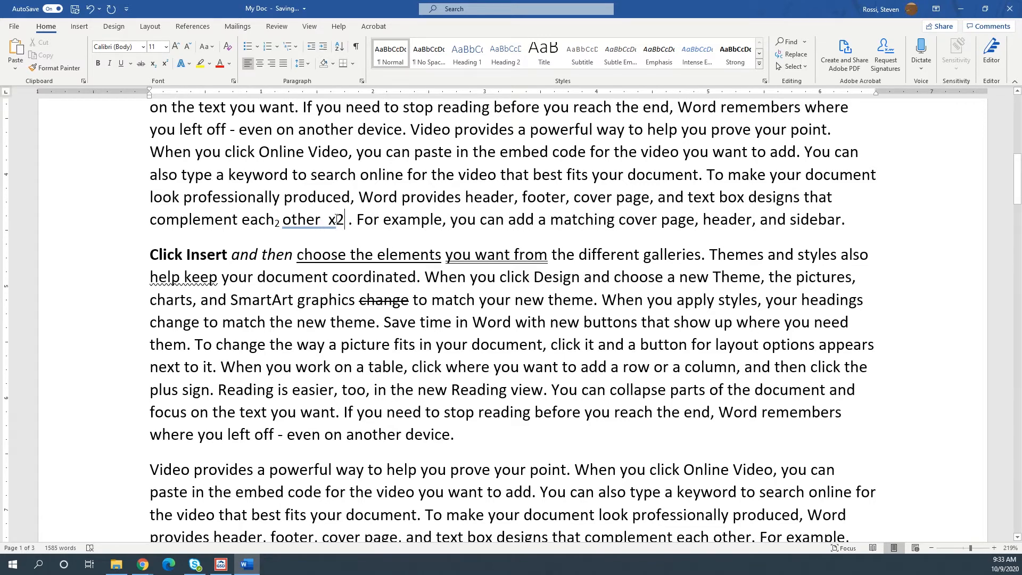
key("shift+Left")
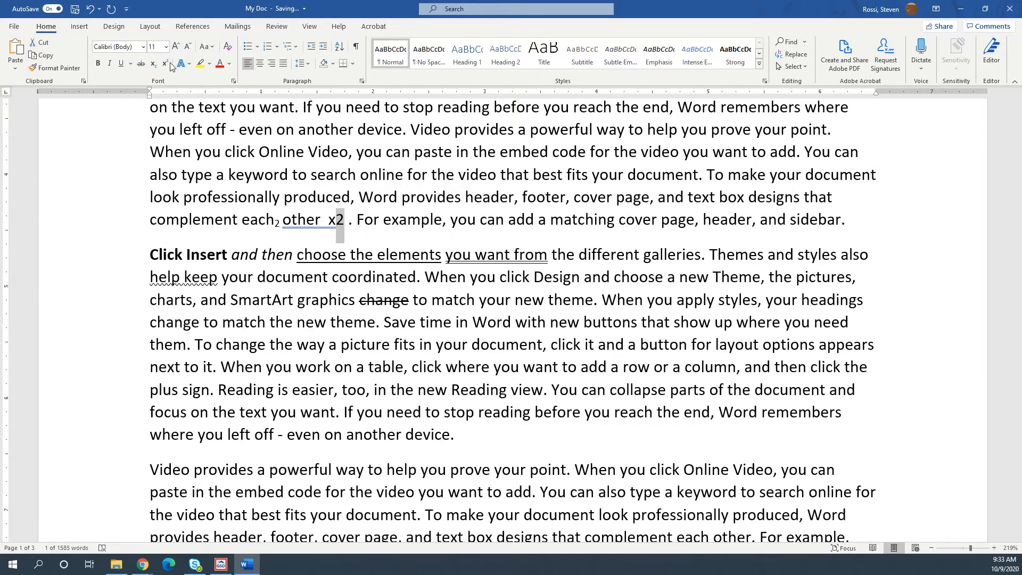
left_click(171, 64)
left_click(306, 223)
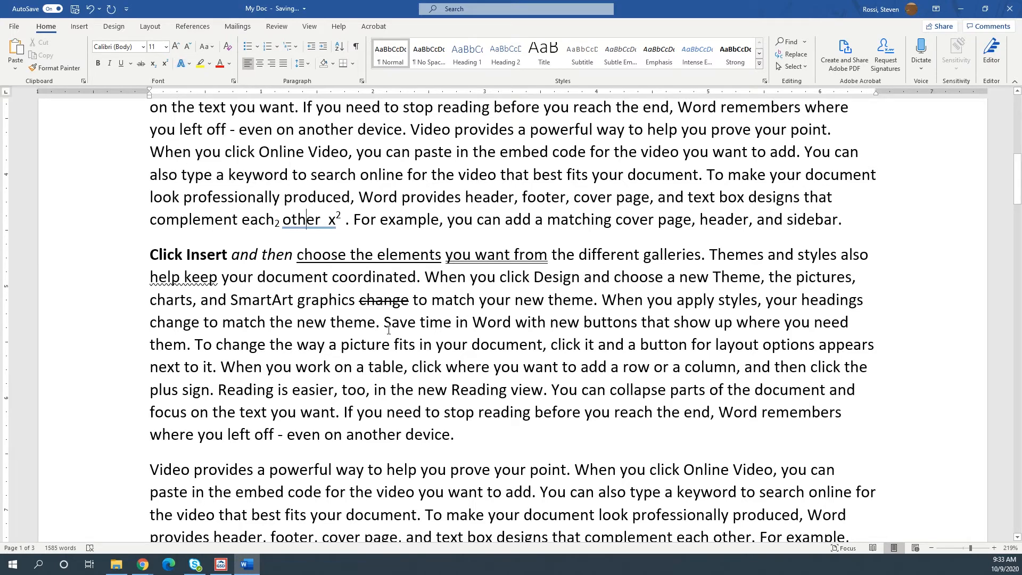
Apply a reflection text effect to "Save time in Word" in the third paragraph, using the middle reflection variation
left_click_drag(385, 323, 515, 323)
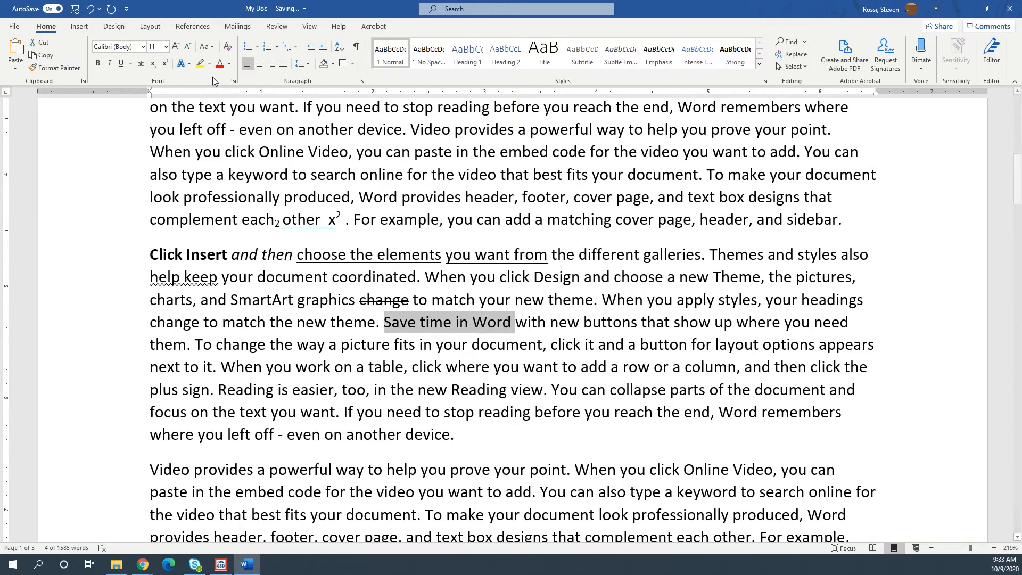
left_click(190, 65)
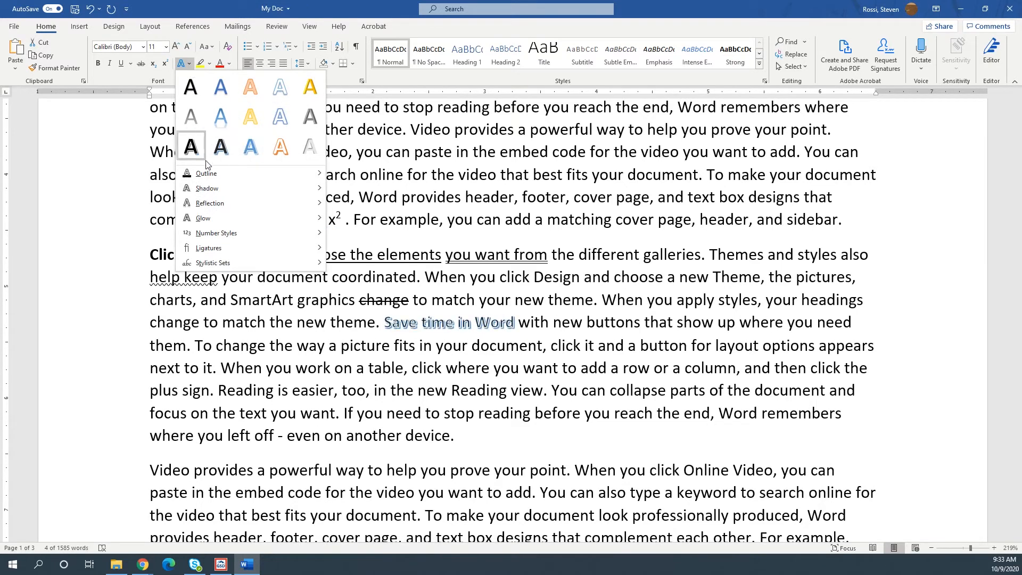
mouse_move(204, 176)
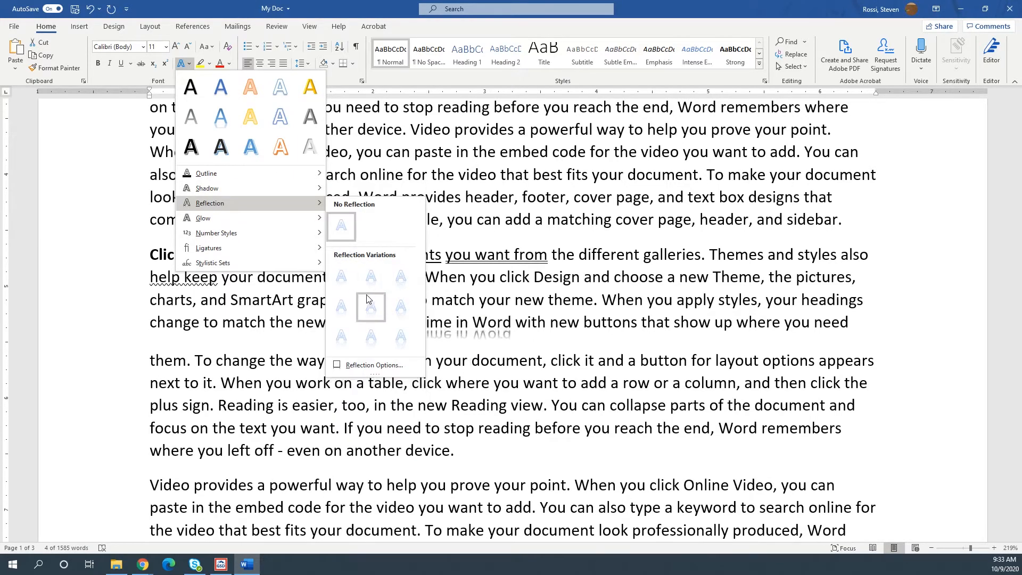
left_click(351, 307)
left_click(510, 383)
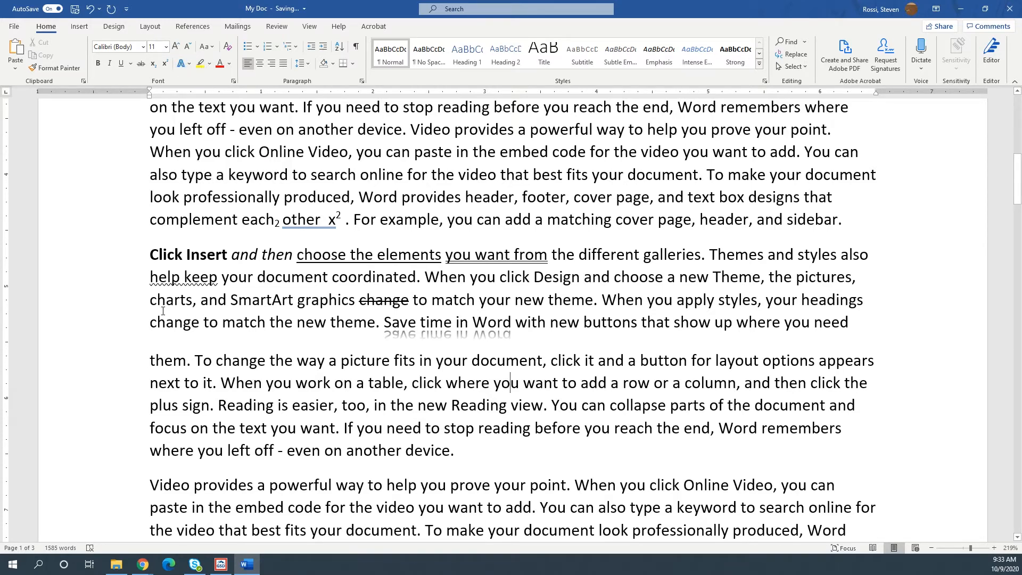
Highlight "change to match the new" in the third paragraph in yellow
left_click_drag(151, 322, 330, 329)
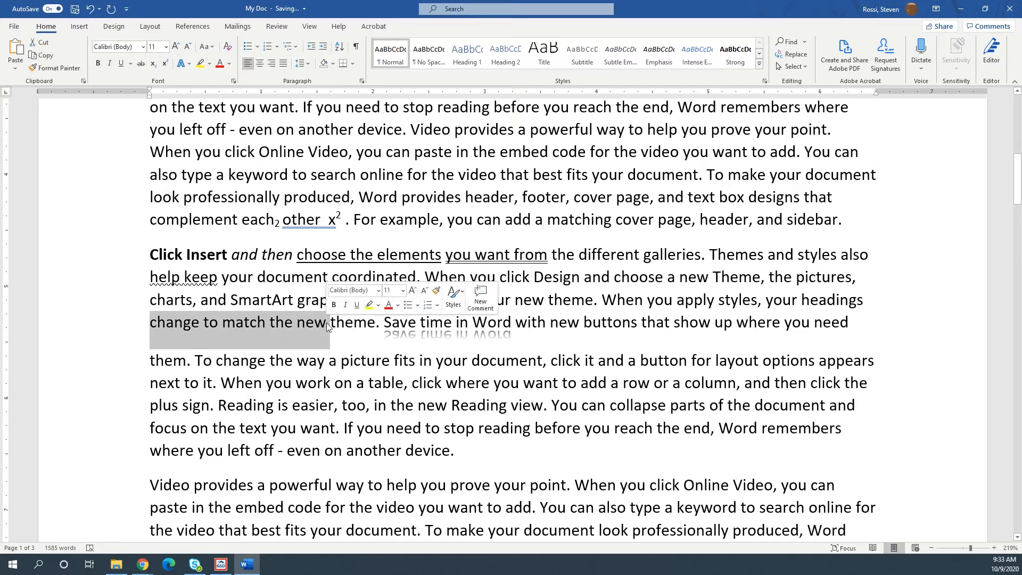
left_click(200, 63)
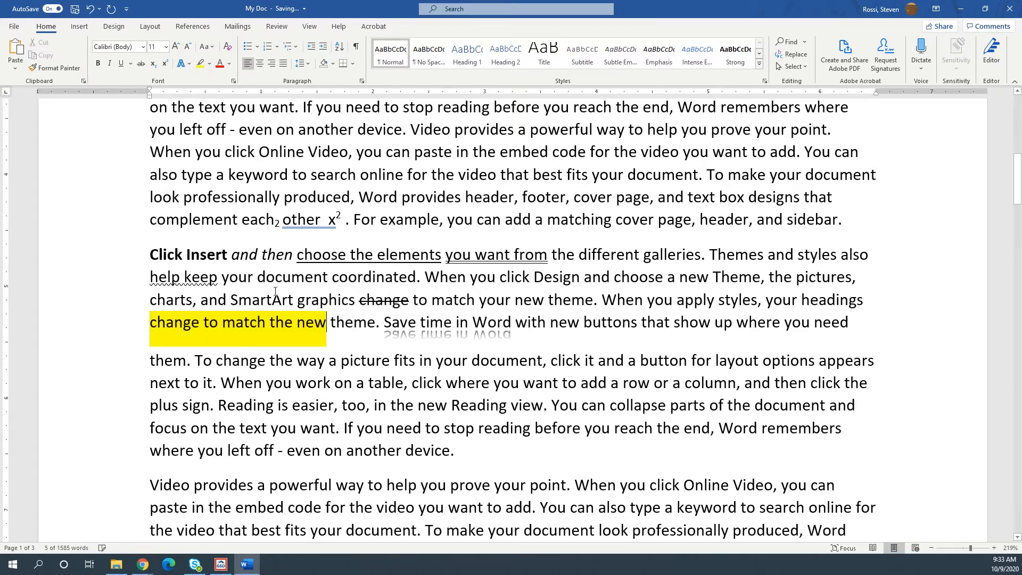
left_click(341, 347)
Highlight "To change the" in red and "Reading is easier, too" in pink in the third paragraph
left_click_drag(196, 362, 296, 362)
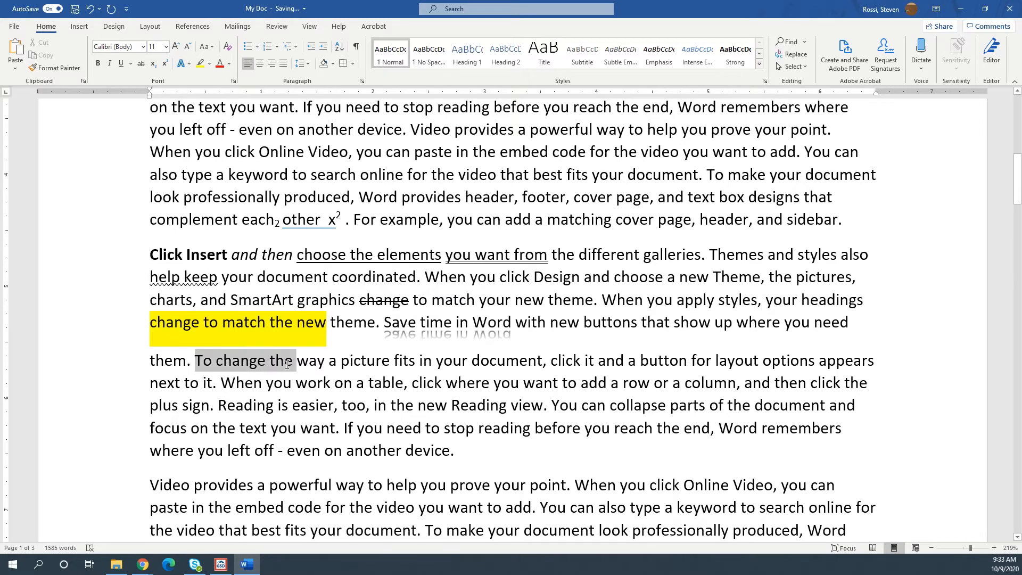
left_click(209, 63)
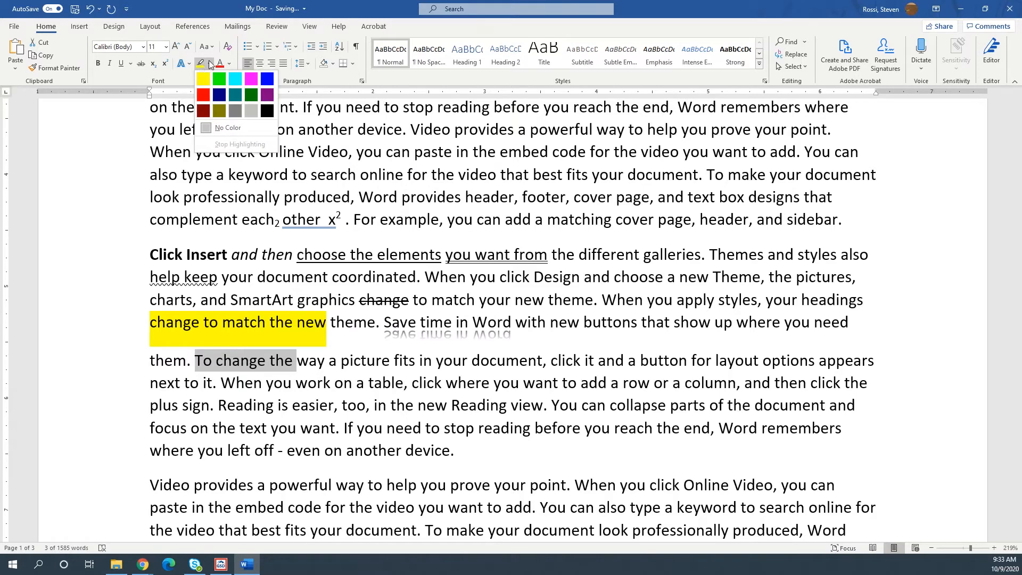
left_click(203, 94)
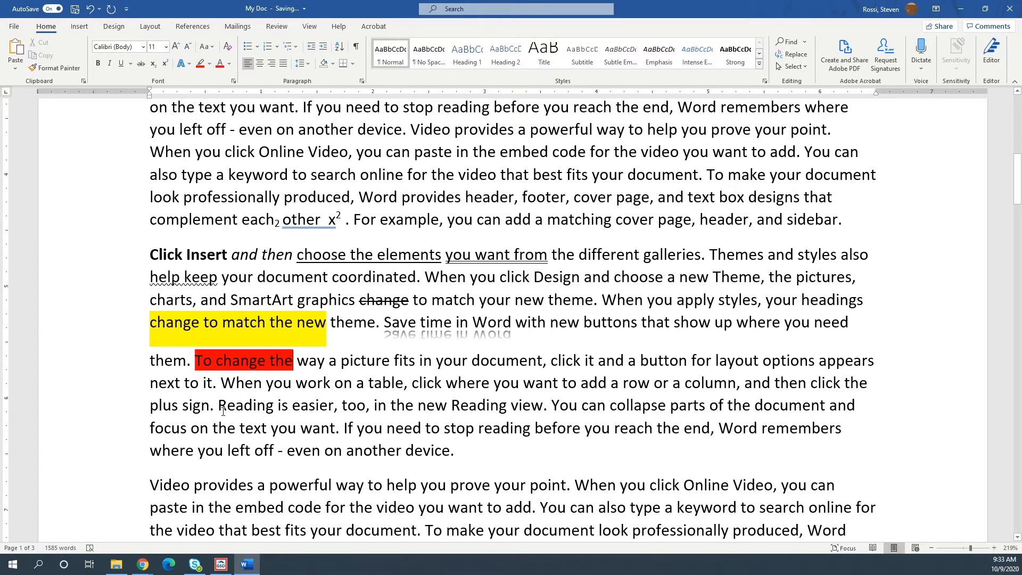
left_click_drag(223, 411, 366, 410)
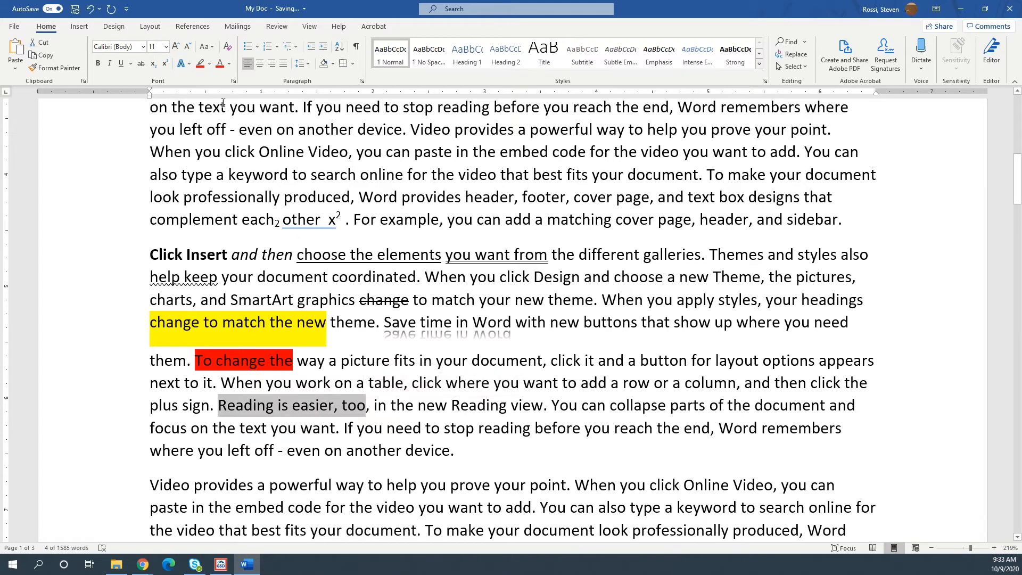
left_click(210, 63)
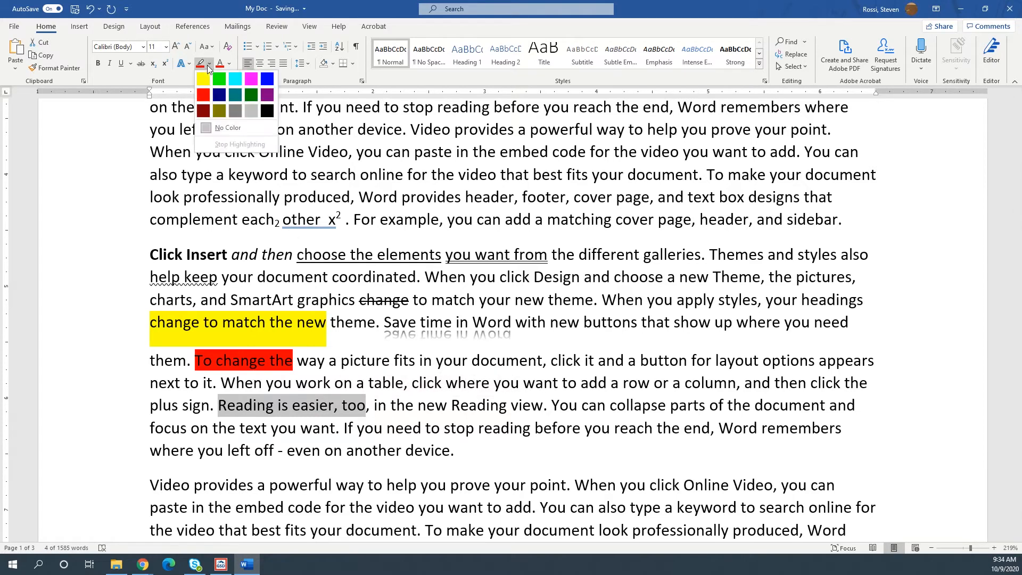
left_click(251, 79)
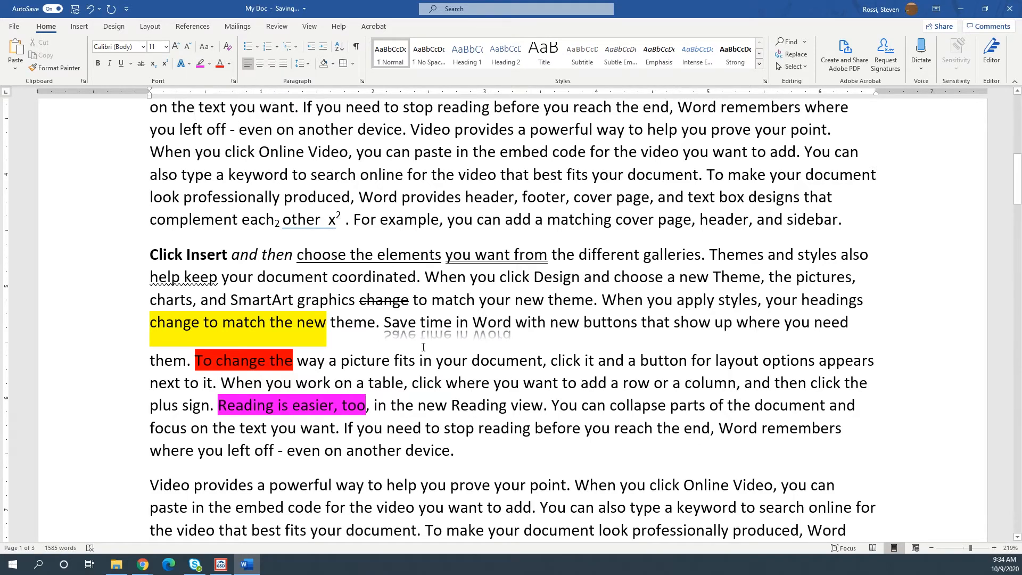
Set the font color of "Save time in Word" to red and of "click it and a button" to green
left_click_drag(385, 331, 513, 330)
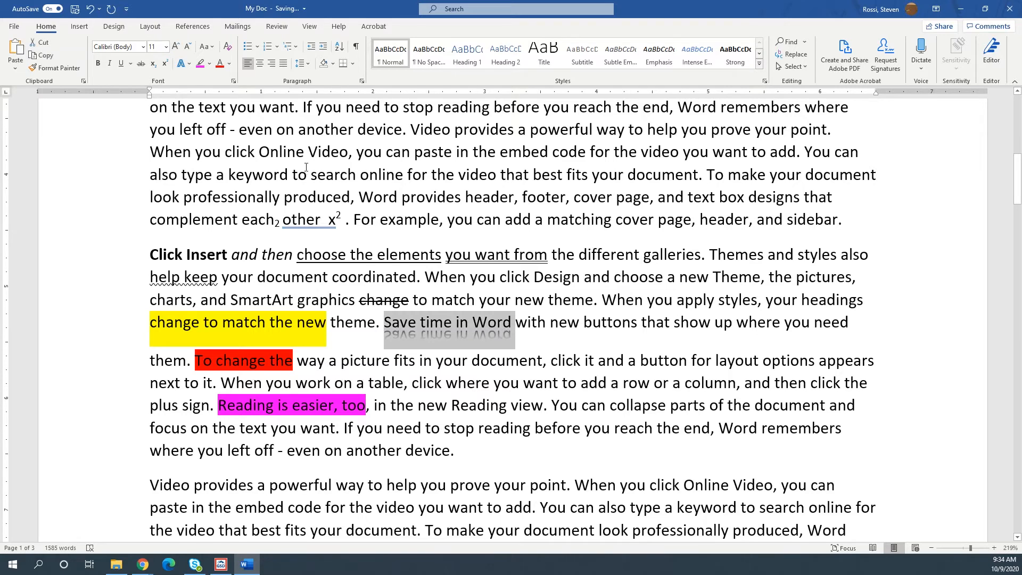
left_click(220, 63)
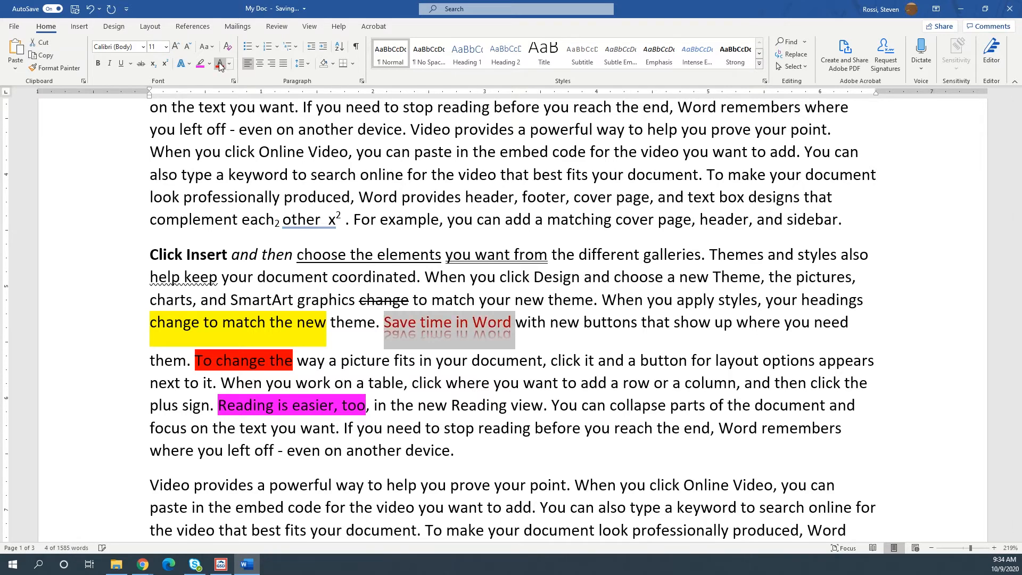
left_click(595, 361)
left_click_drag(551, 361, 690, 362)
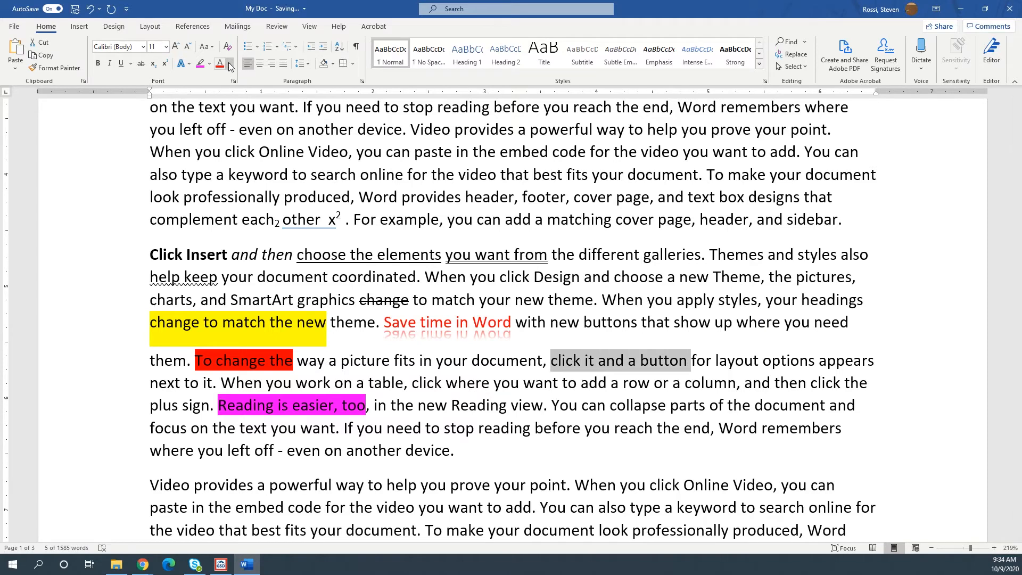
left_click(230, 65)
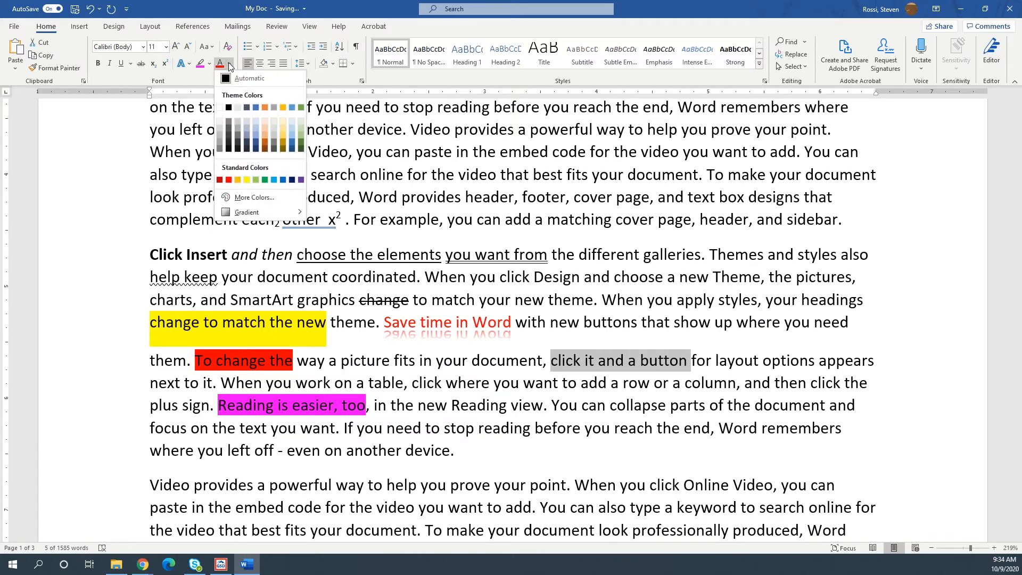
left_click(265, 180)
left_click(548, 406)
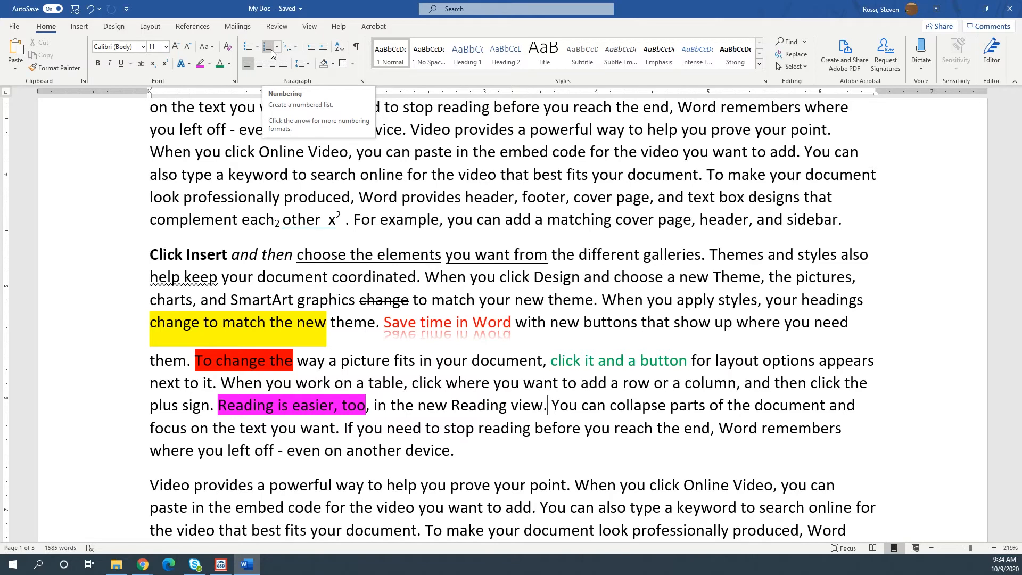
Split the paragraph starting "Video provides a powerful way" into five paragraphs by breaking it after each of its first four sentences
scroll(299, 214, "down", 4)
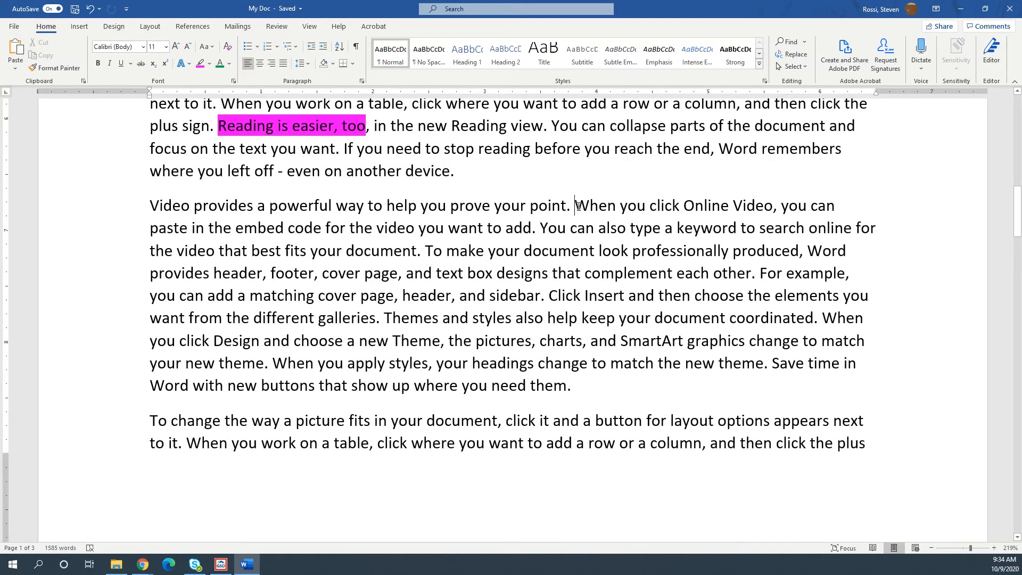
key("Return")
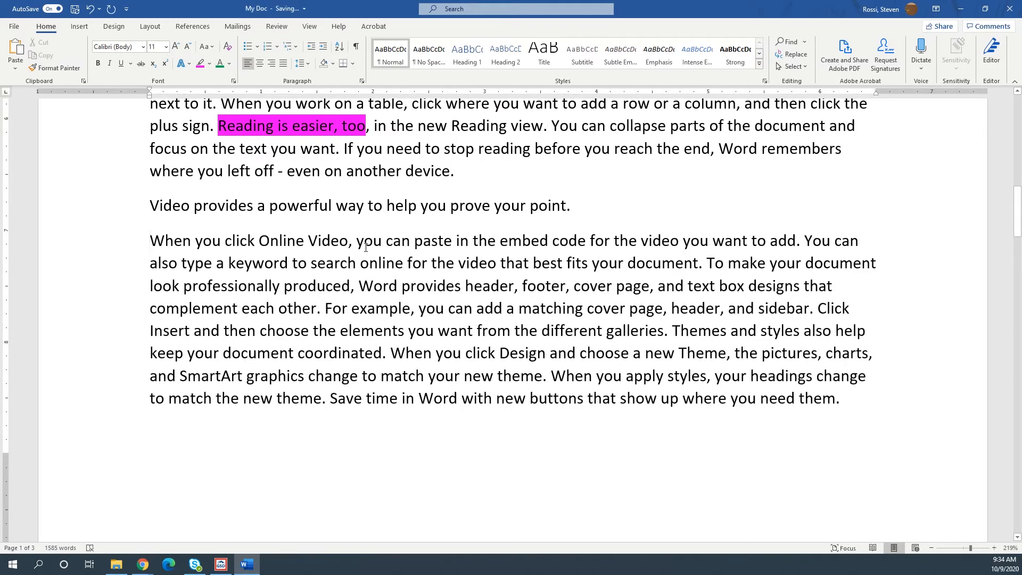
left_click(802, 244)
key("Return")
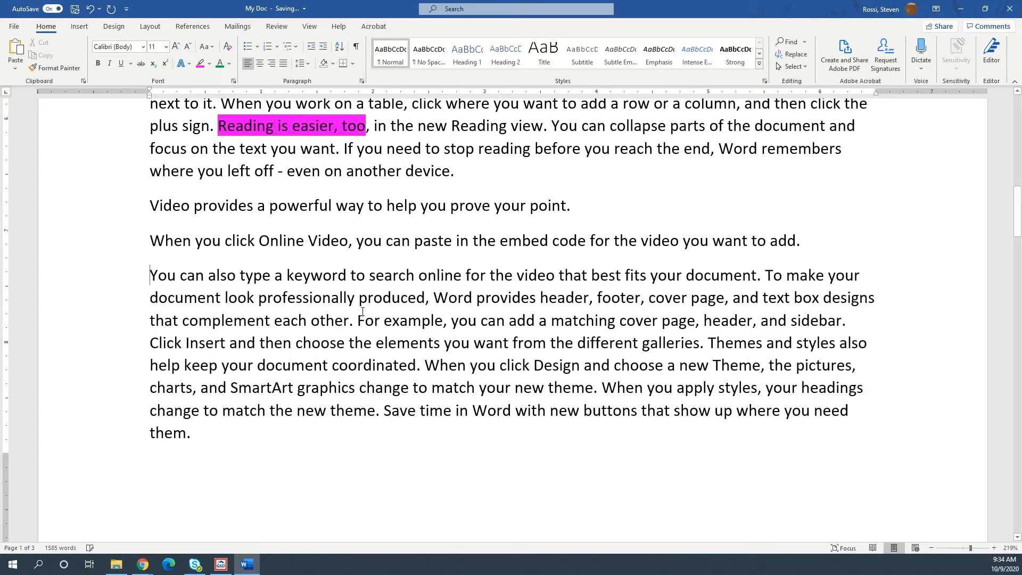
left_click(768, 275)
key("Return")
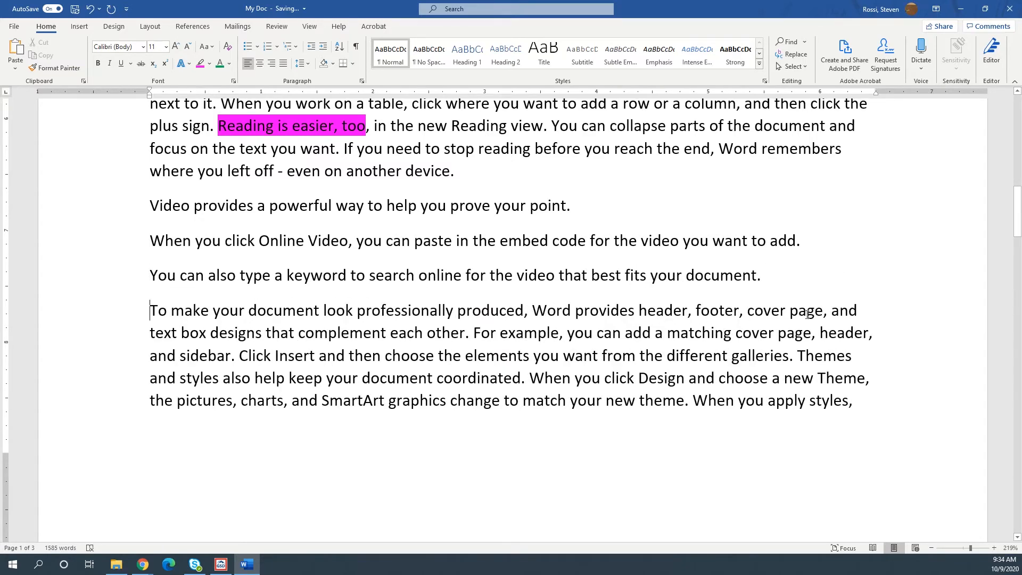
left_click(474, 335)
key("Return")
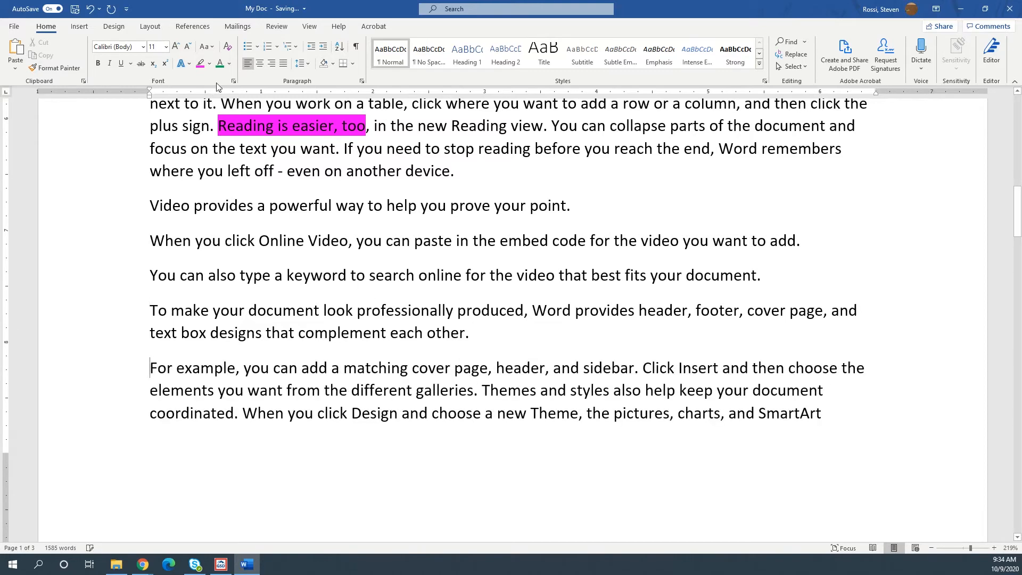
Format the five paragraphs from "Video provides a powerful way" as a bulleted list, trying round, square and multicolored bullets
left_click_drag(150, 207, 762, 400)
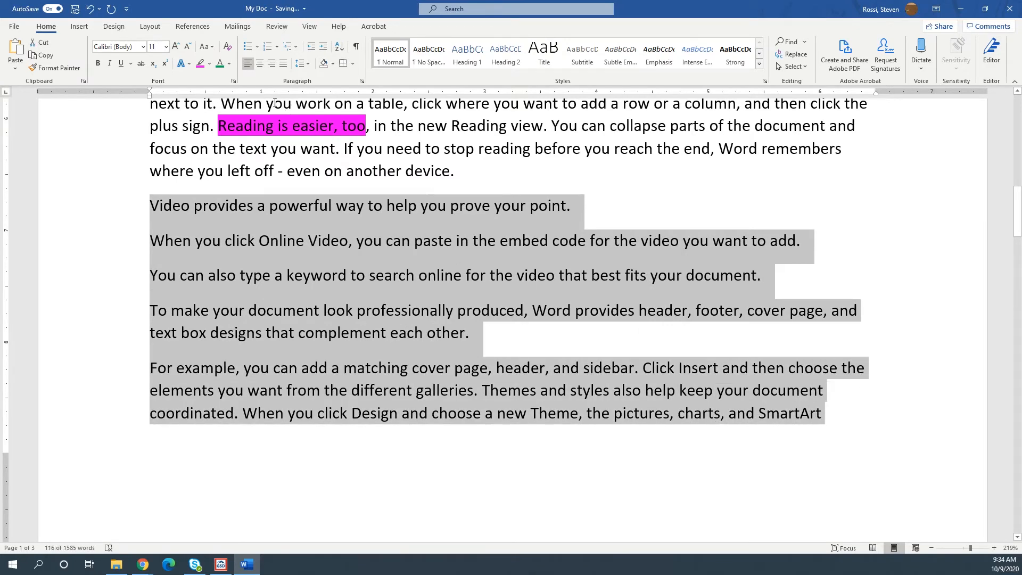
left_click(247, 46)
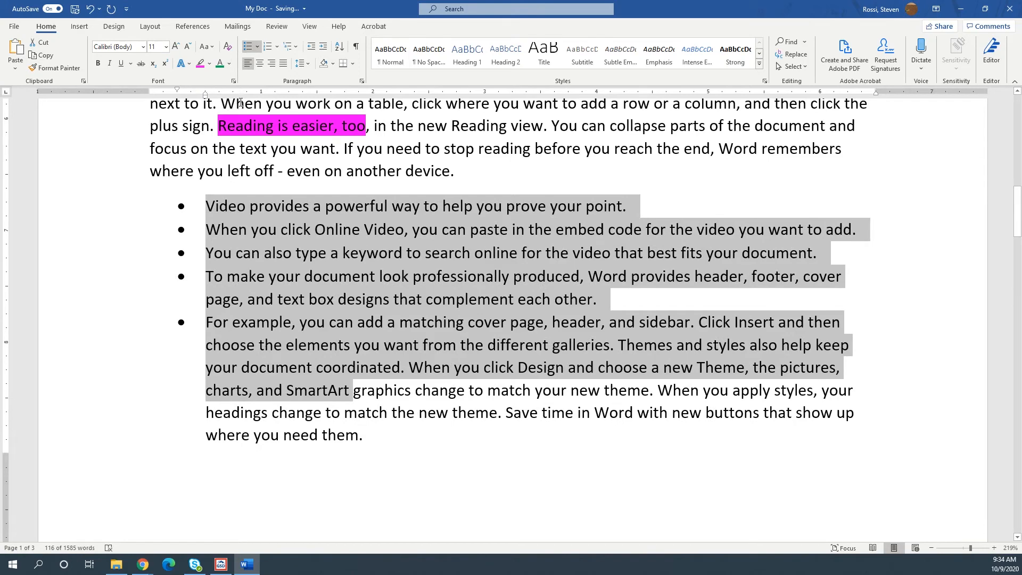
left_click(259, 49)
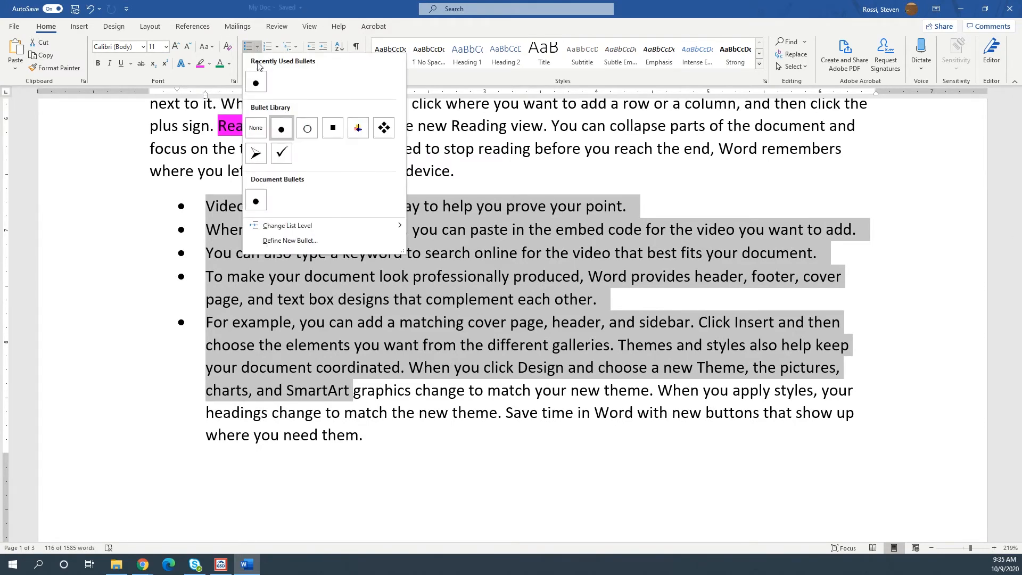
left_click(332, 128)
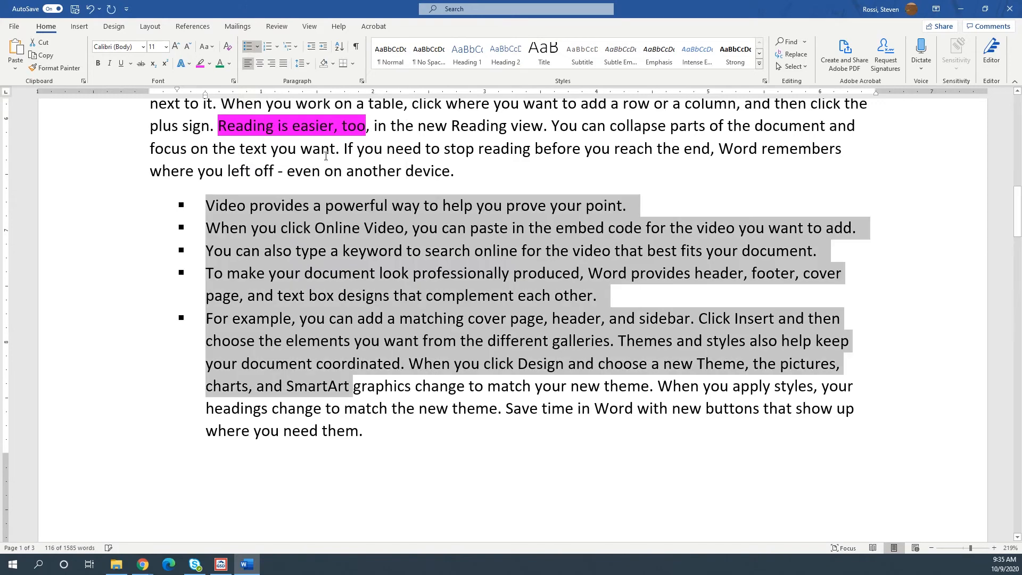
left_click(257, 46)
left_click(354, 128)
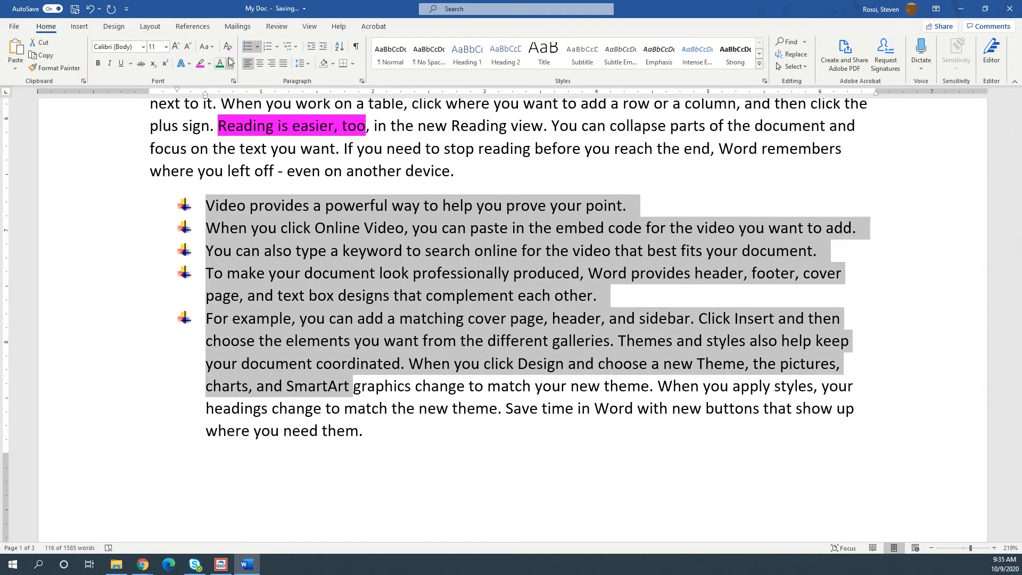
Convert the five list paragraphs to 1. 2. 3. numbering and switch the format to lowercase Roman numerals (i. ii. iii.)
left_click(276, 49)
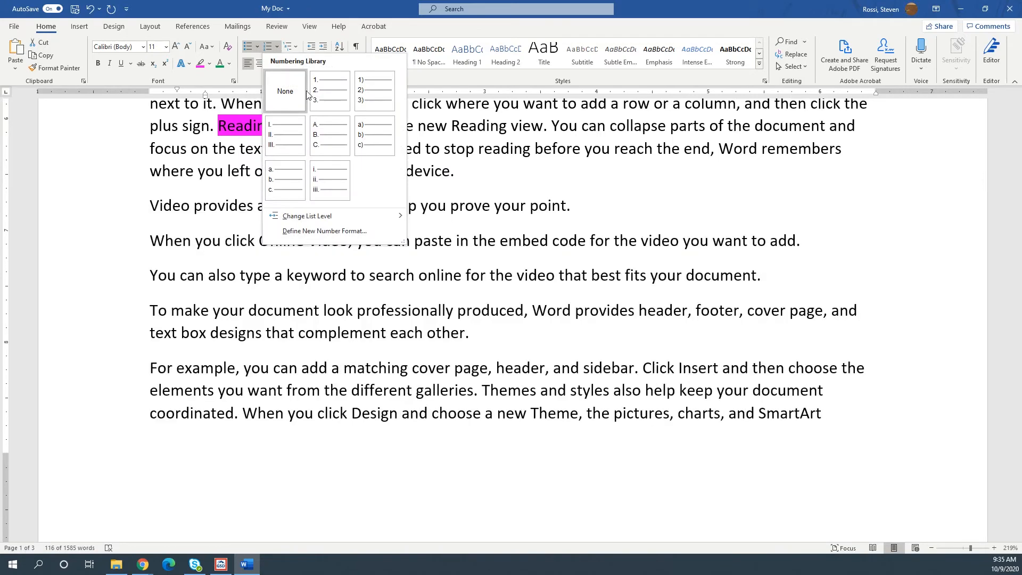
left_click(333, 96)
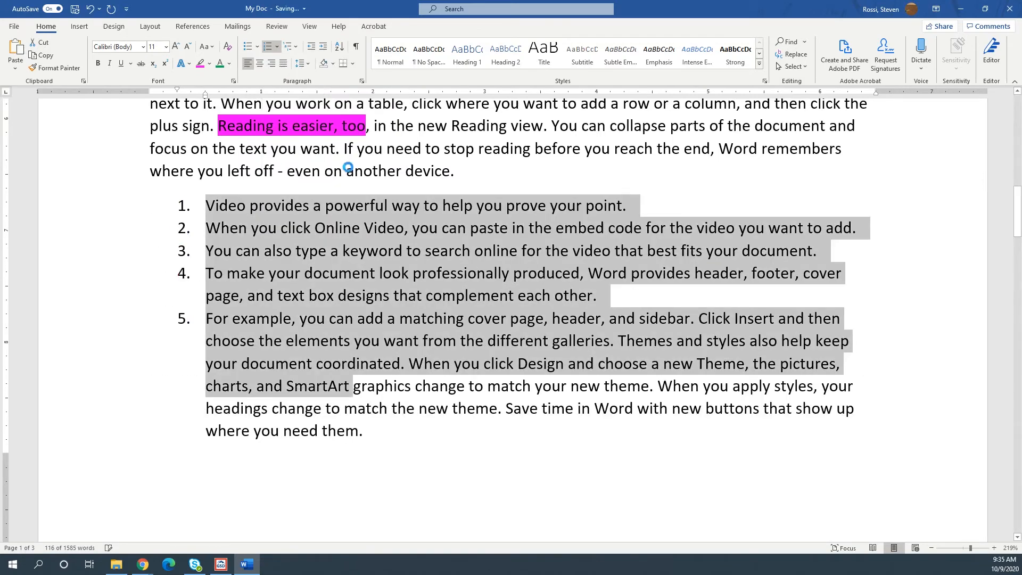
left_click(277, 48)
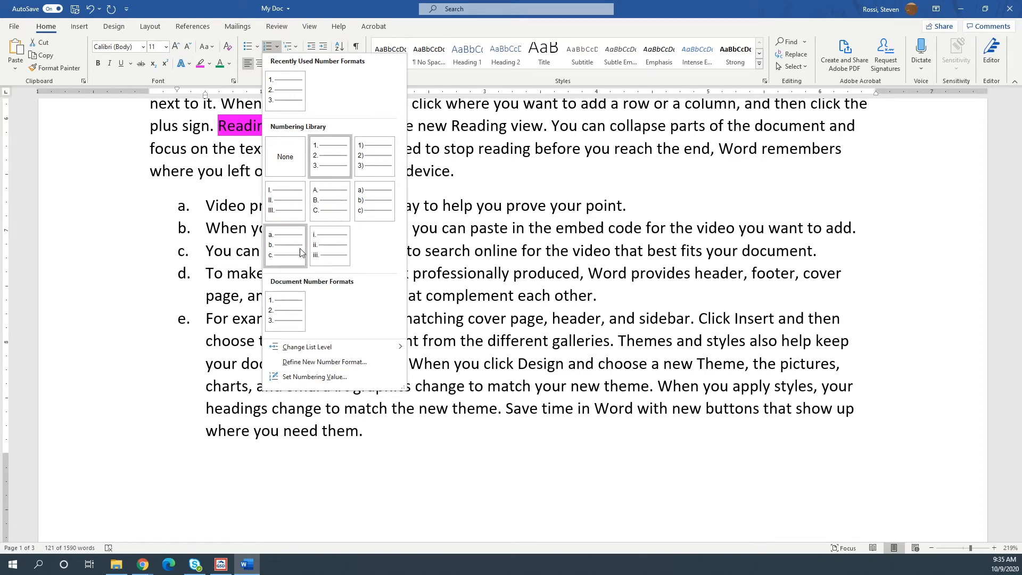
left_click(345, 251)
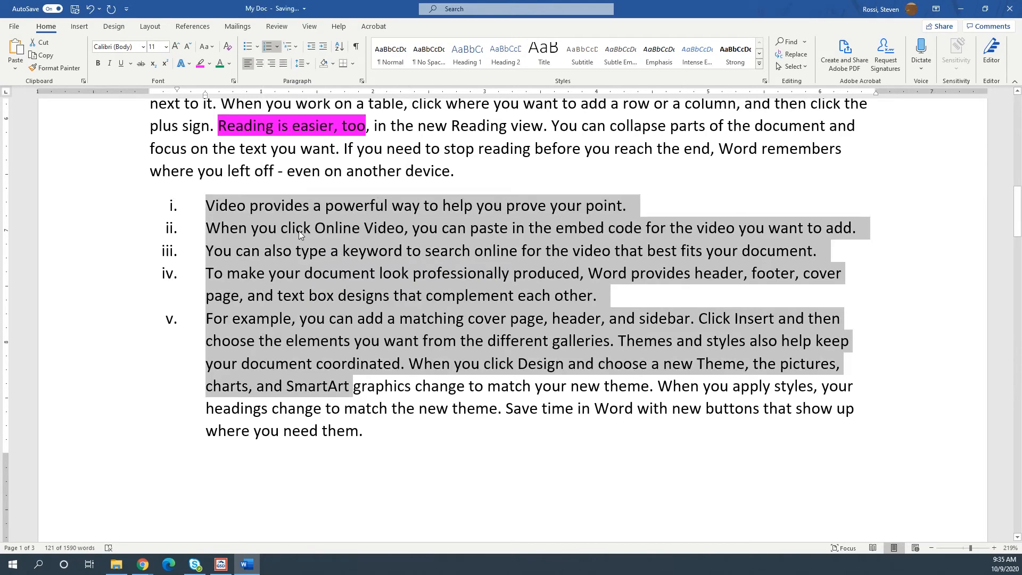
Try centered and right alignment on the first paragraph of page 2, and leave it justified
scroll(298, 190, "down", 5)
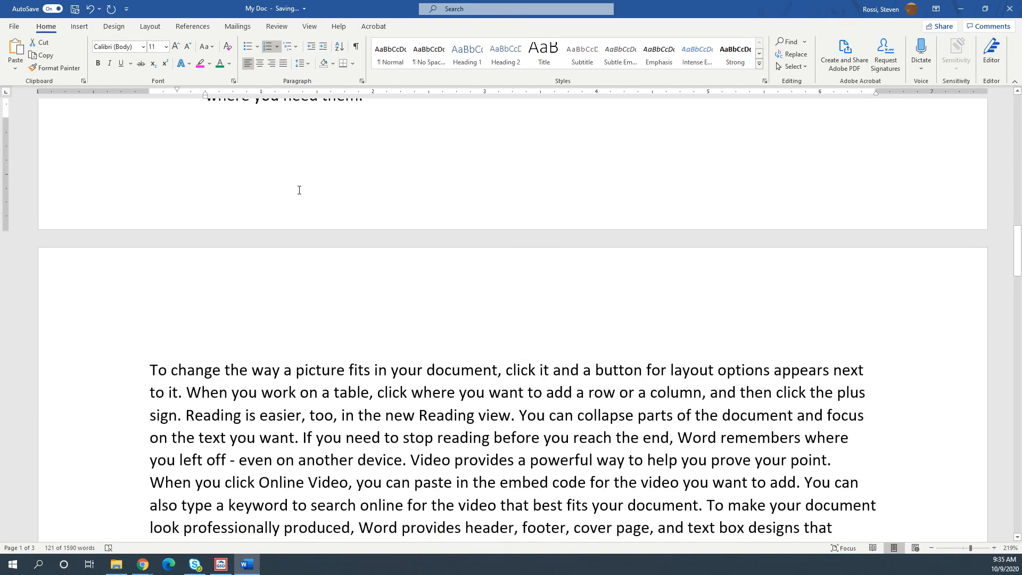
scroll(298, 190, "up", 4)
scroll(298, 189, "down", 5)
scroll(299, 190, "up", 4)
scroll(299, 190, "down", 5)
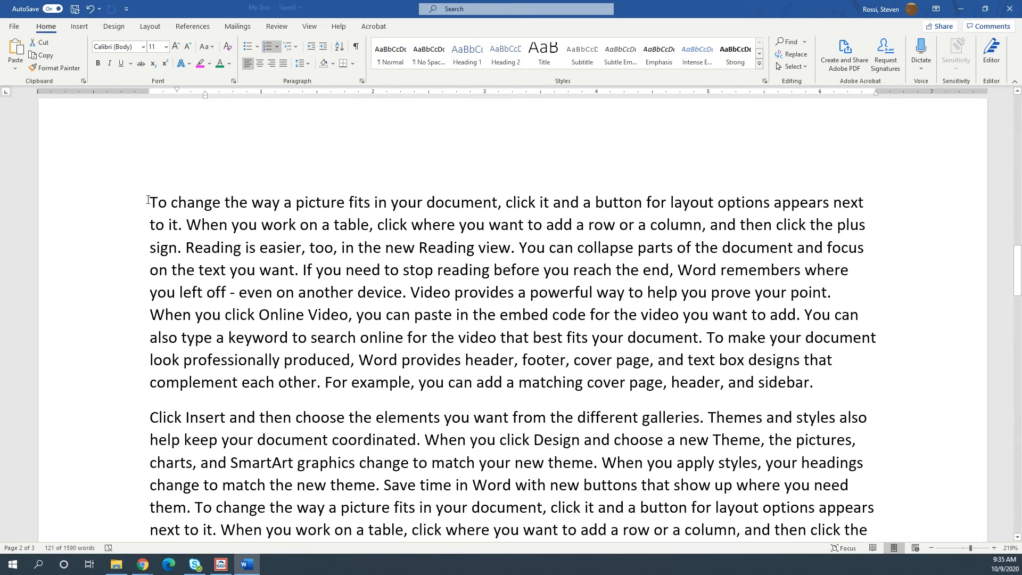
mouse_move(151, 198)
left_mouse_down()
mouse_move(166, 202)
mouse_move(153, 205)
left_mouse_up()
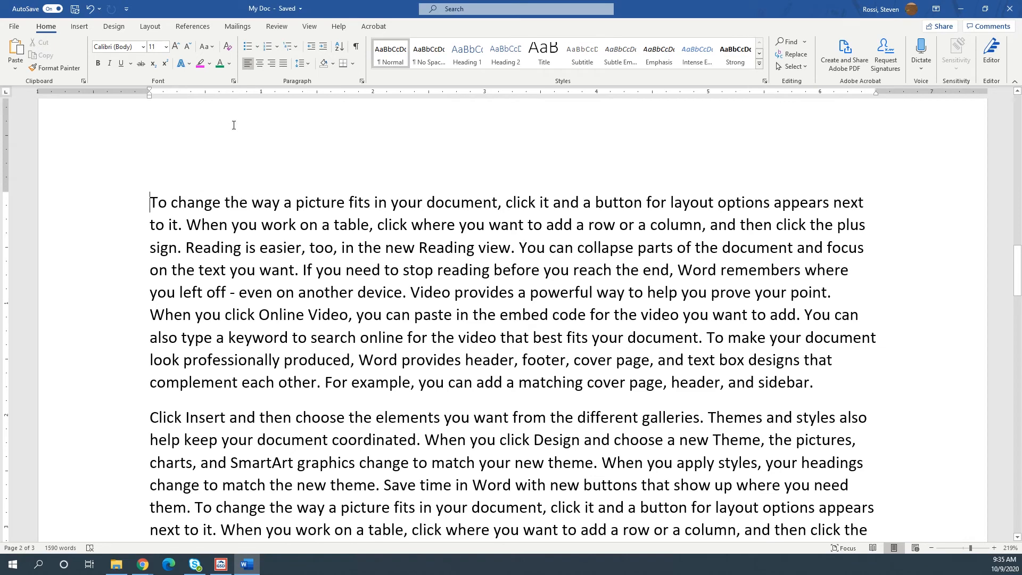
left_click(250, 64)
left_click(258, 63)
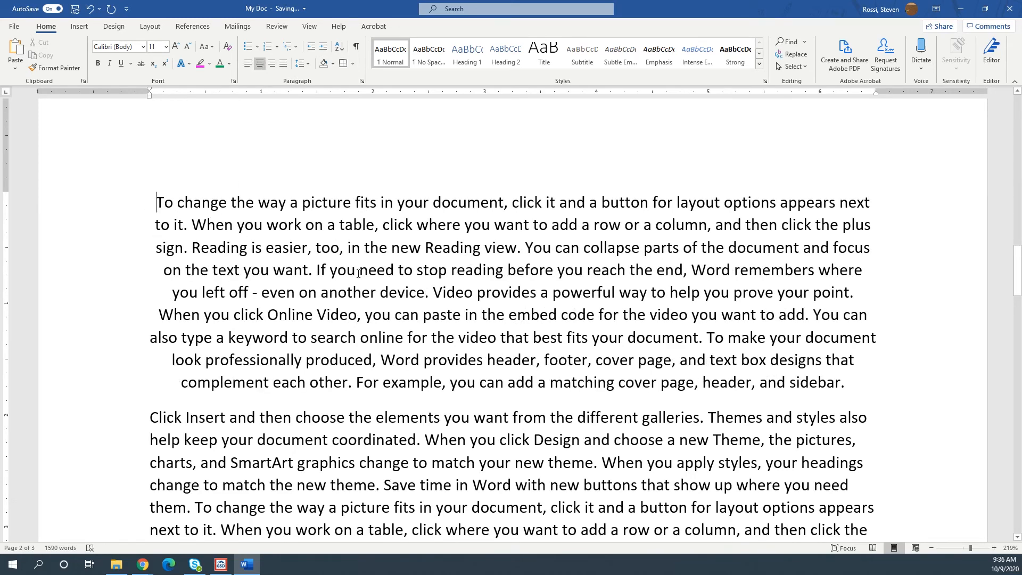
left_click(270, 66)
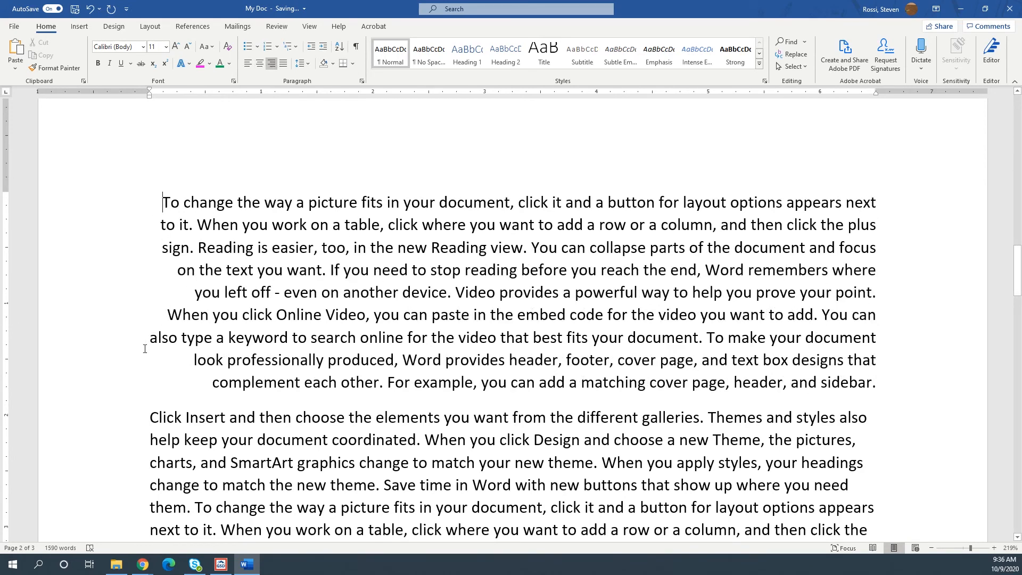
left_click(285, 63)
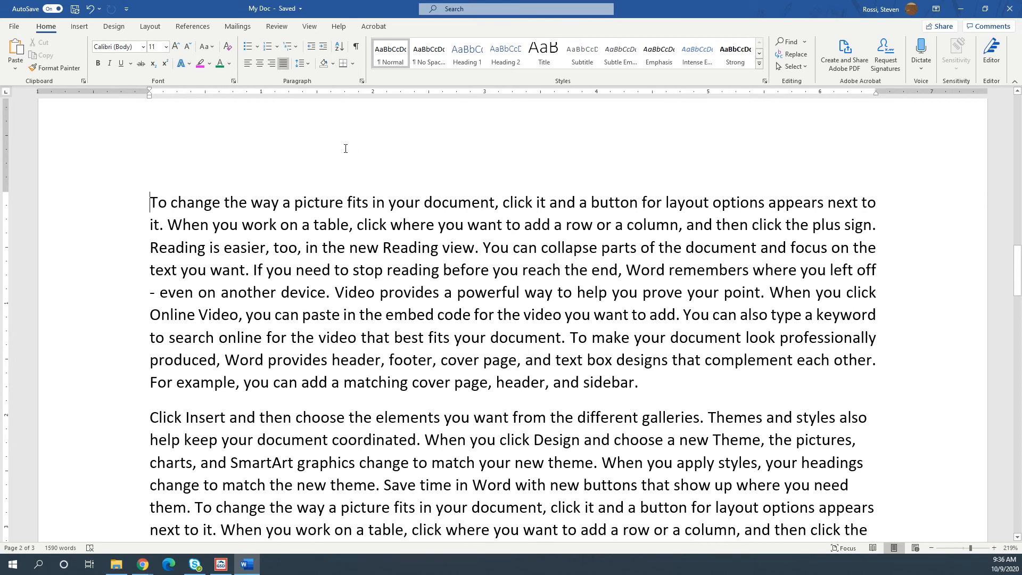
Try line spacings of 1.15 and 3.0 on the justified paragraph starting "To change the way a picture fits"
left_click(308, 65)
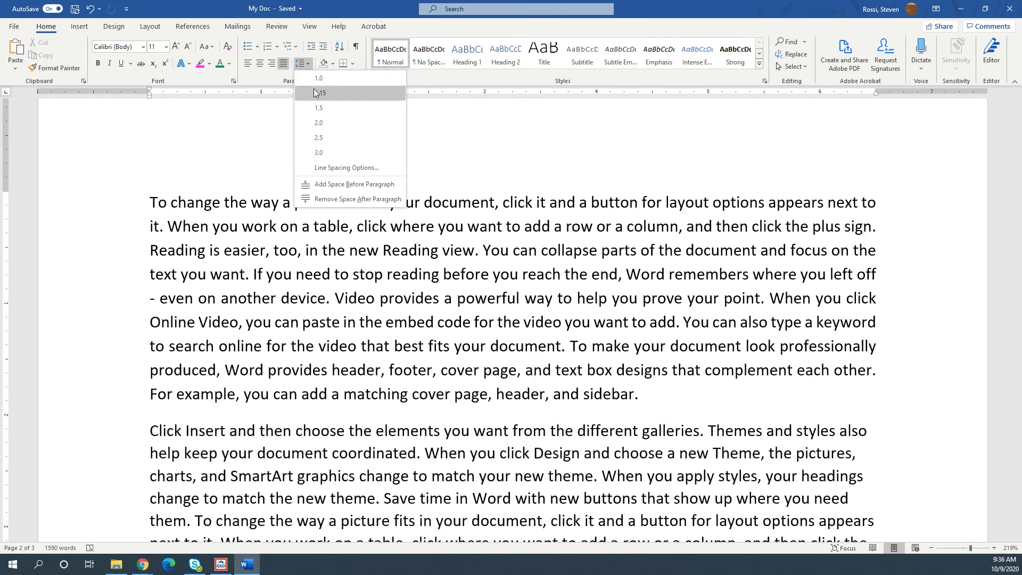
left_click(314, 93)
left_click(310, 63)
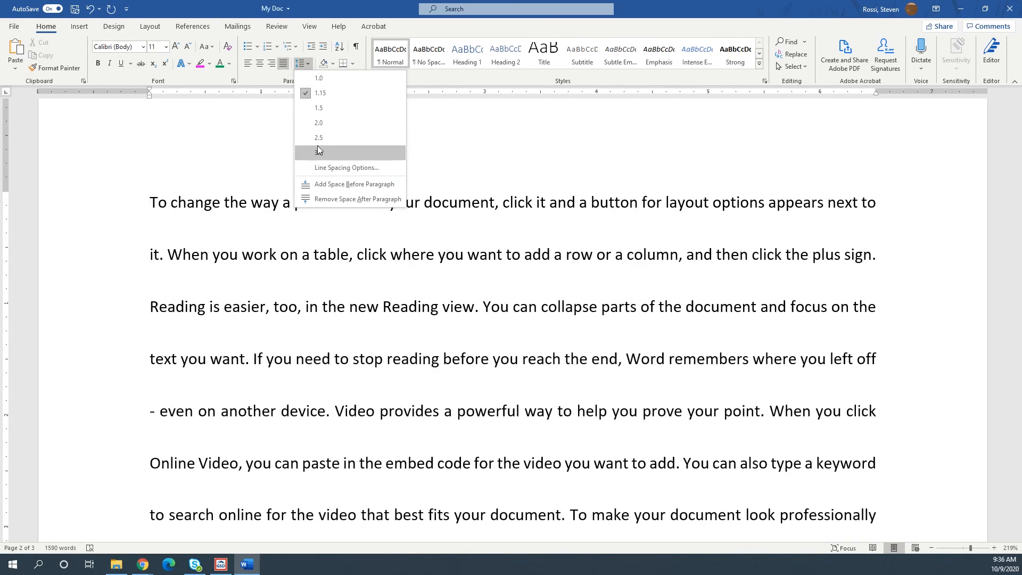
left_click(319, 153)
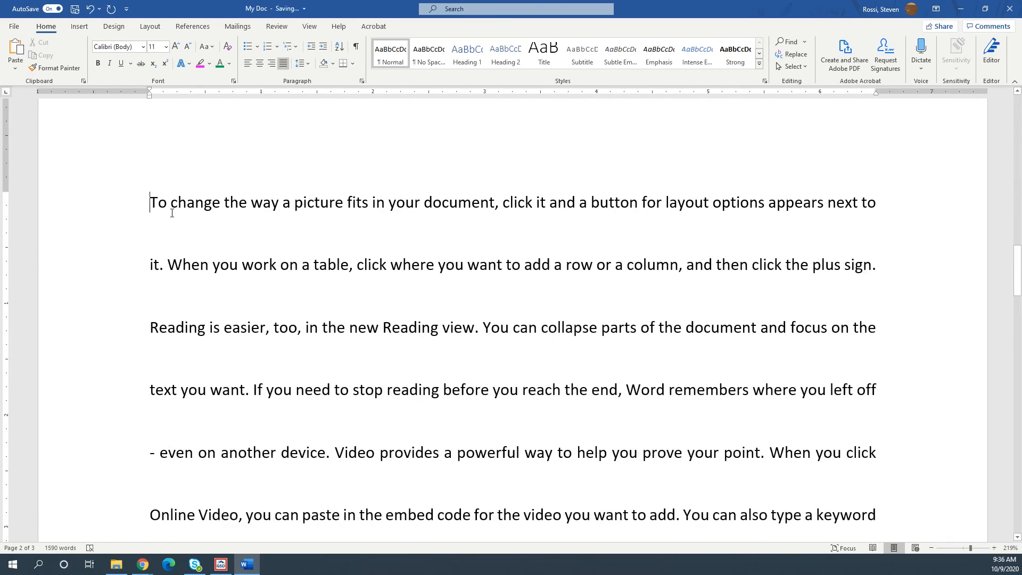
Raise the justified paragraph's Multiple line spacing to well above 5 in the line spacing options and apply it
left_click(306, 64)
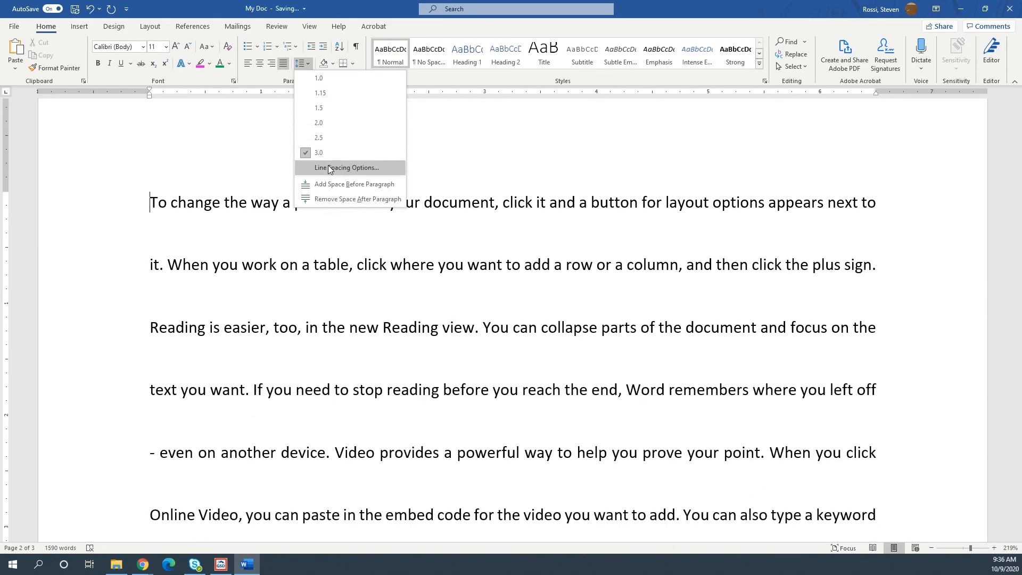
left_click(328, 167)
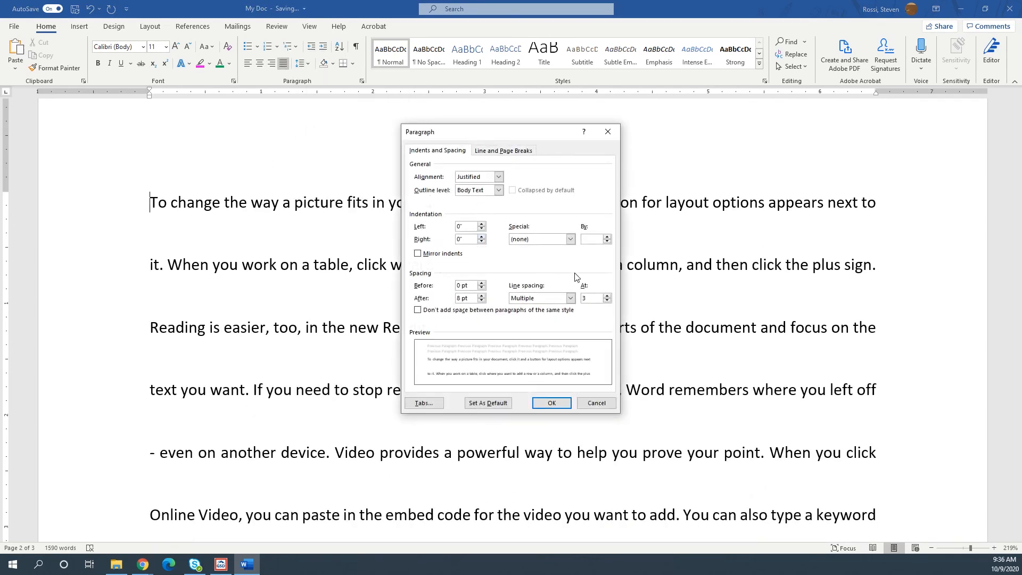
left_click(493, 153)
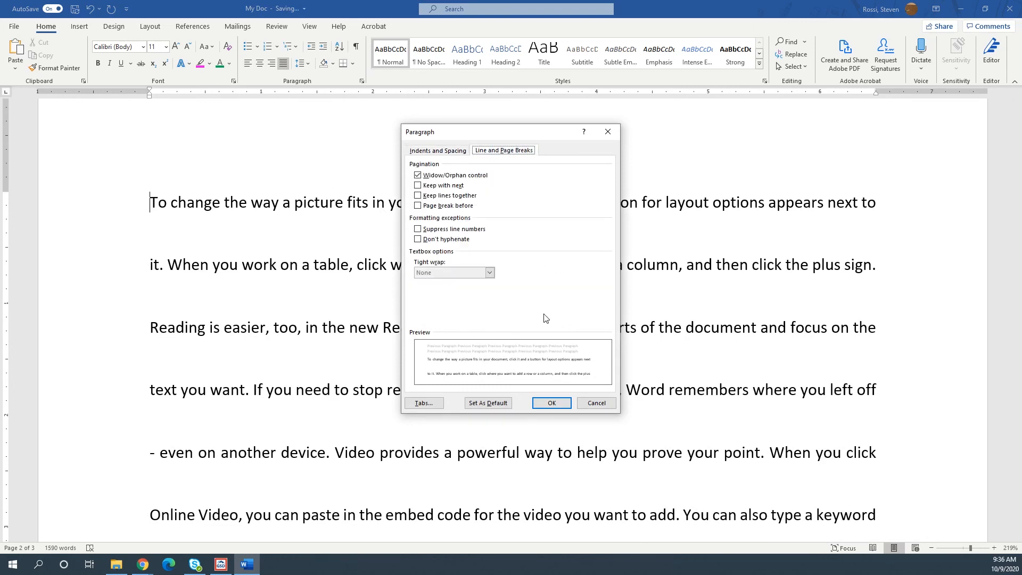
left_click(437, 151)
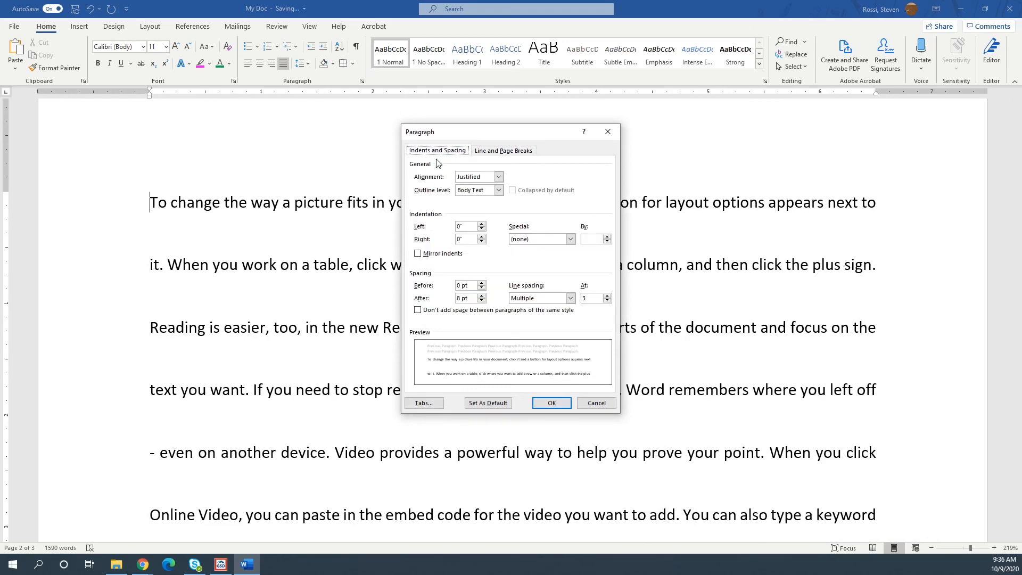
left_click(608, 296)
left_click(608, 296)
left_click(608, 296)
left_click(608, 296)
left_click(607, 296)
left_click(608, 296)
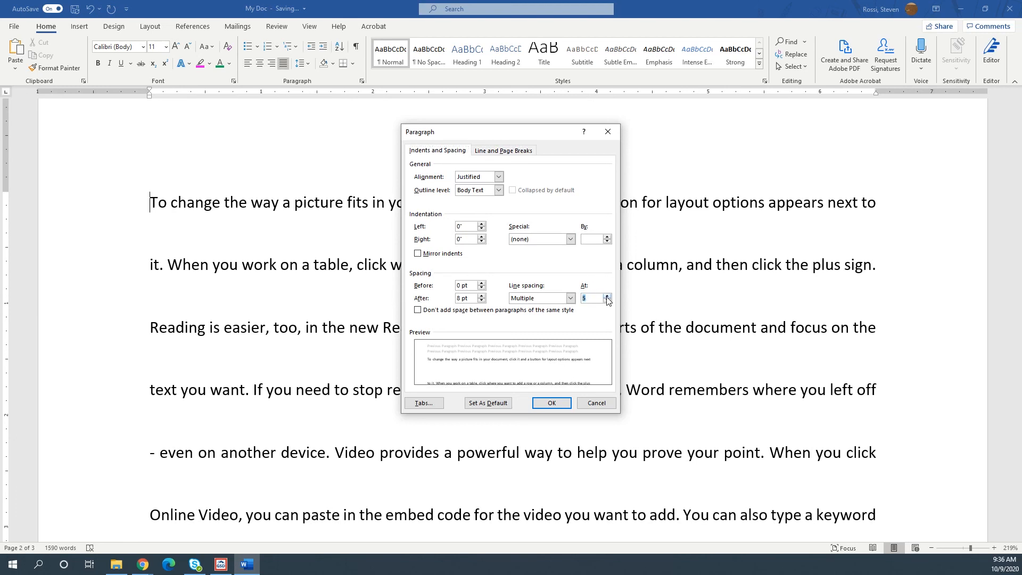
left_click(608, 296)
left_click(608, 296)
left_click(607, 296)
left_click(607, 297)
left_click(608, 296)
left_click(607, 296)
left_click(607, 296)
left_click(552, 403)
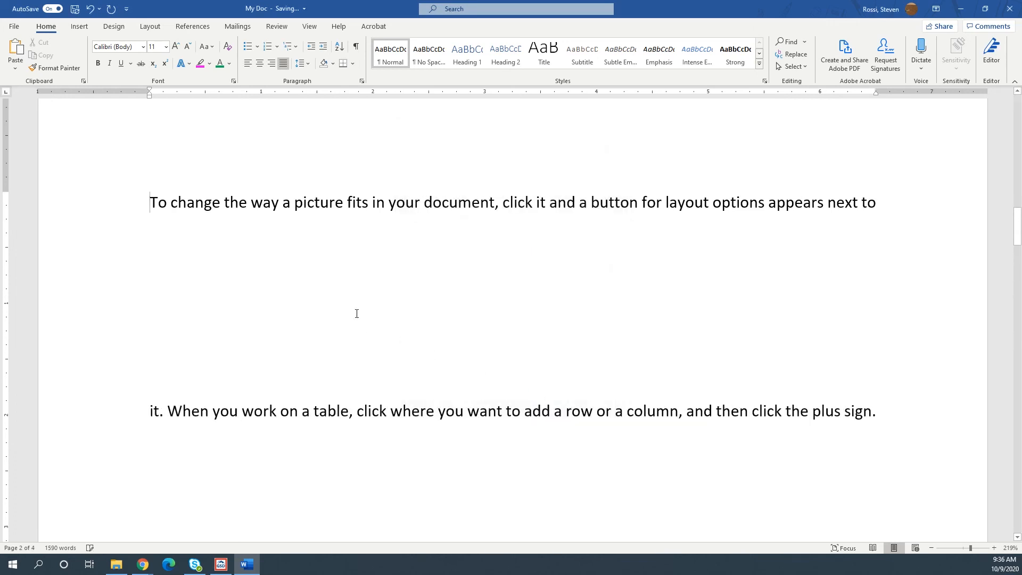